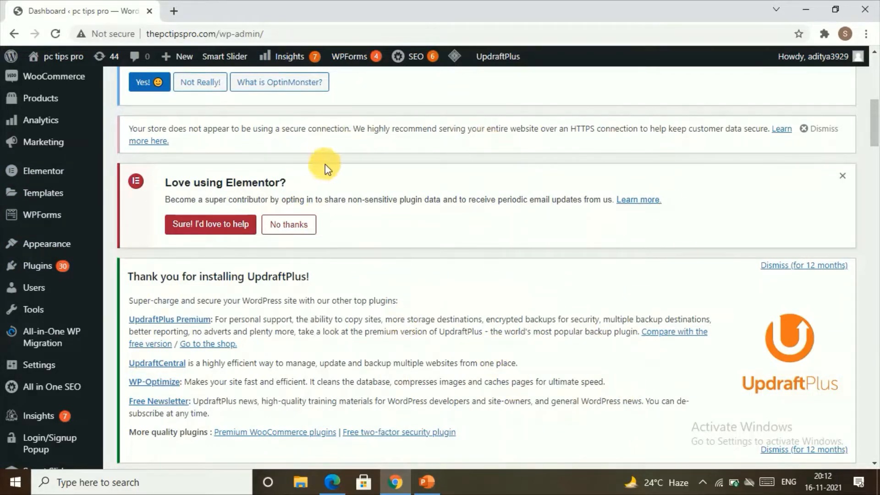
Open the Add New User form from the Users menu in the admin sidebar
scroll(324, 167, up, 5)
scroll(147, 230, up, 3)
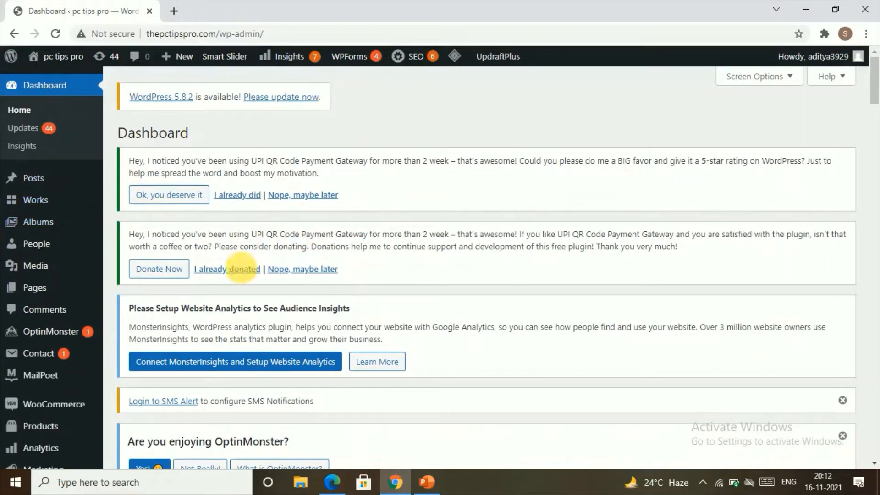
scroll(18, 301, down, 4)
scroll(17, 300, down, 3)
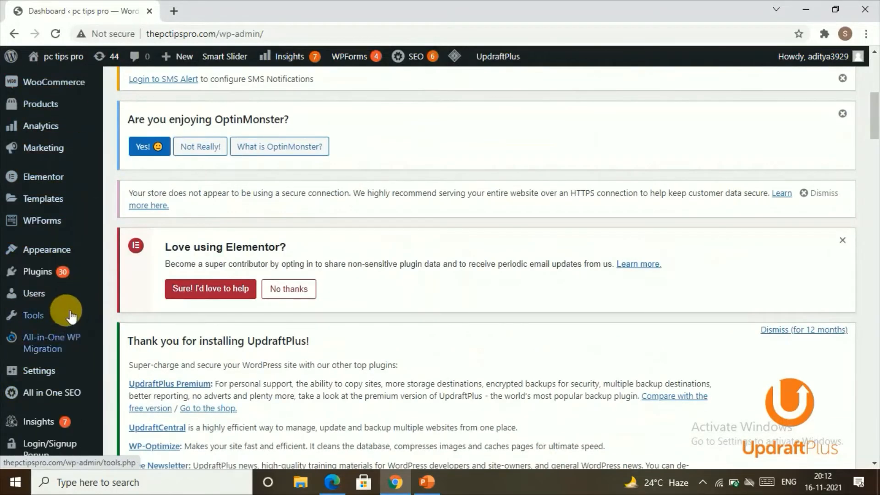
mouse_move(56, 300)
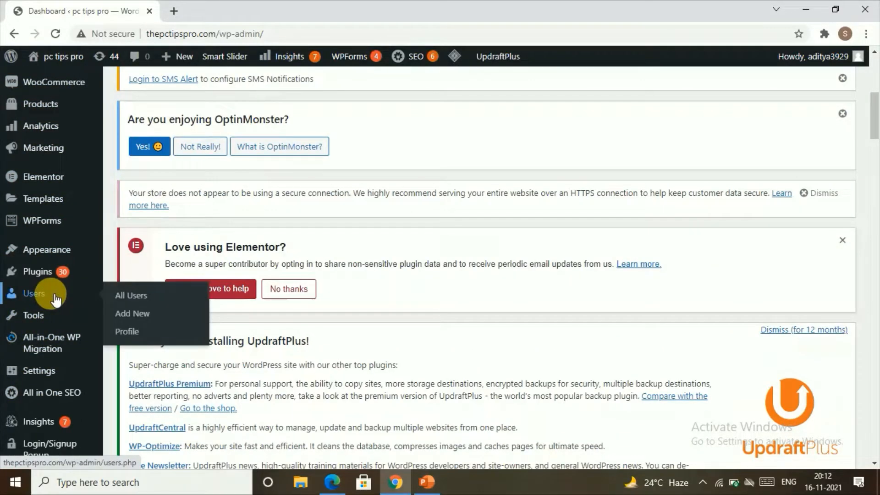
click(122, 318)
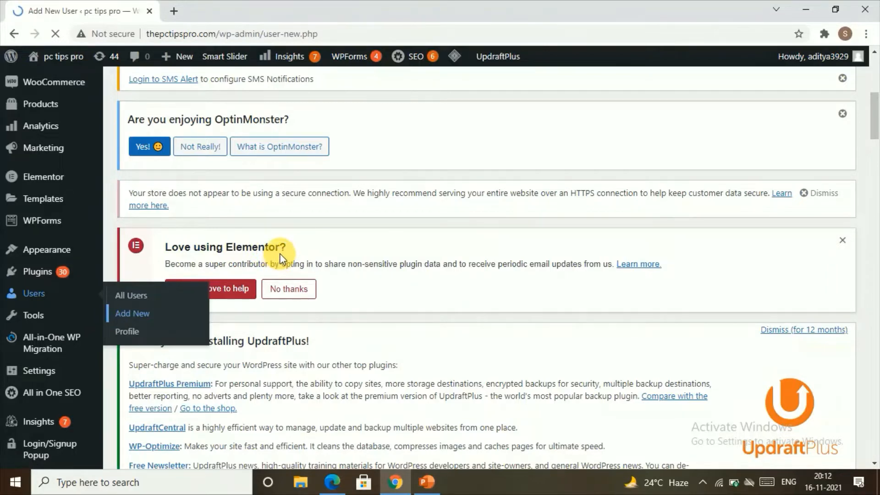
Fill in the new user's username, e-mail address, first name and last name fields
scroll(366, 316, down, 5)
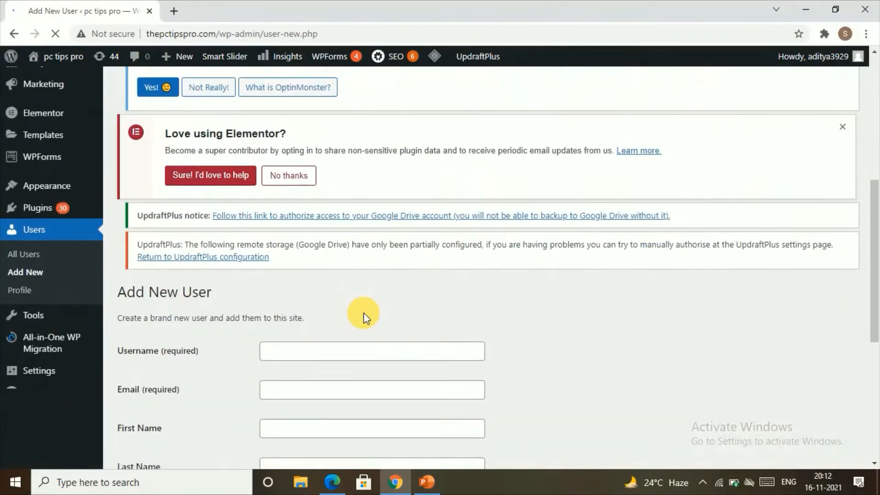
scroll(364, 312, down, 4)
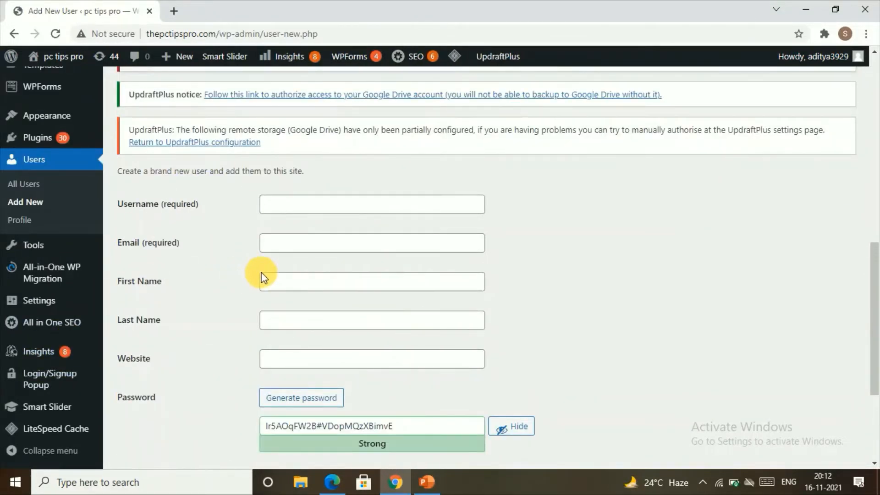
click(290, 205)
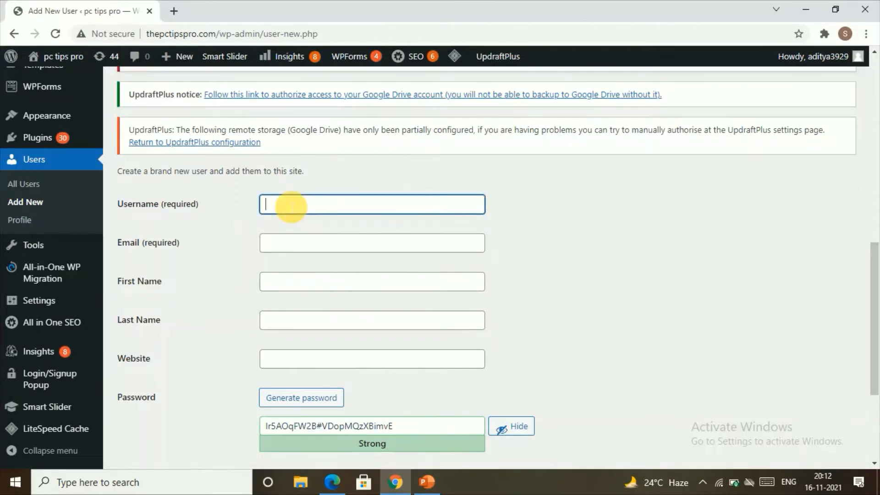
text(ram)
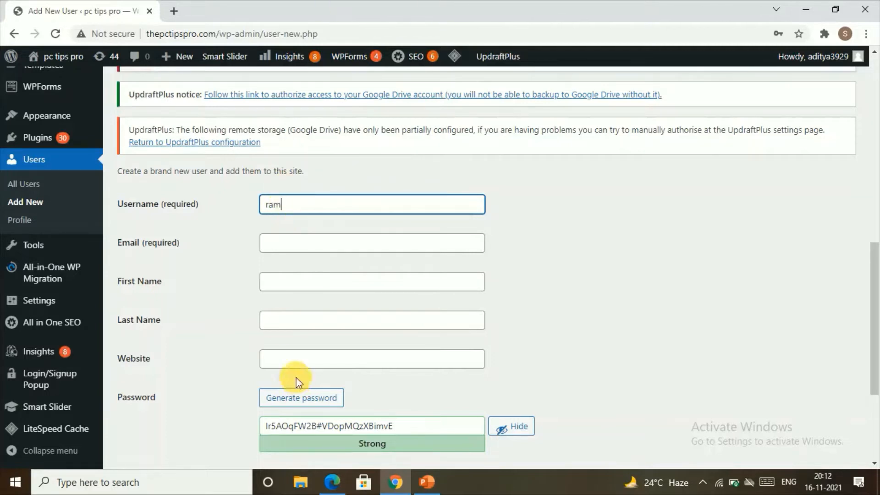
click(306, 242)
click(275, 281)
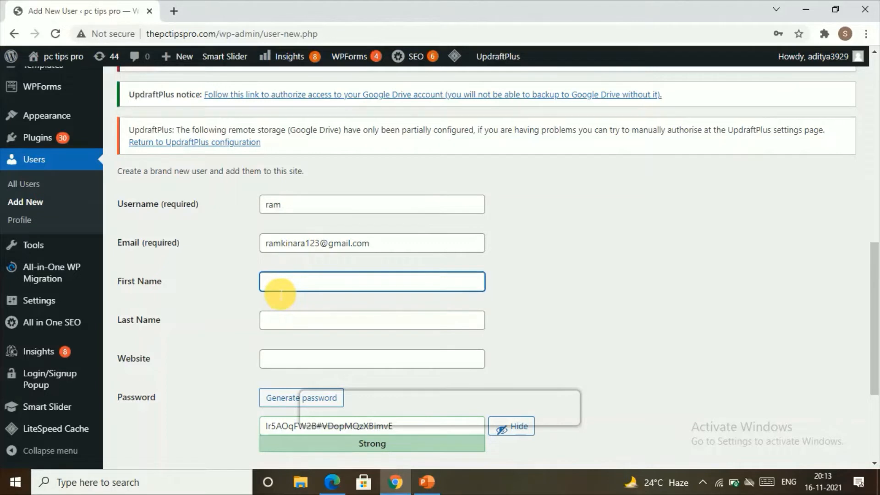
click(278, 322)
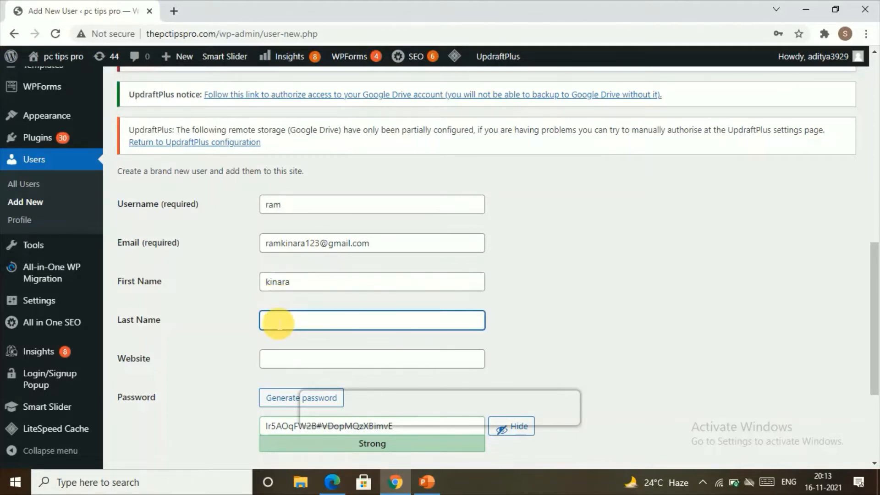
text(ram)
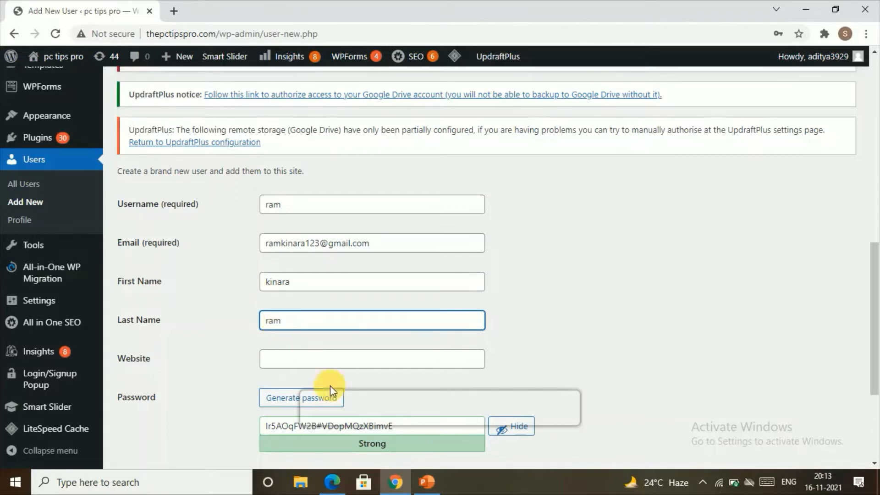
scroll(330, 392, down, 1)
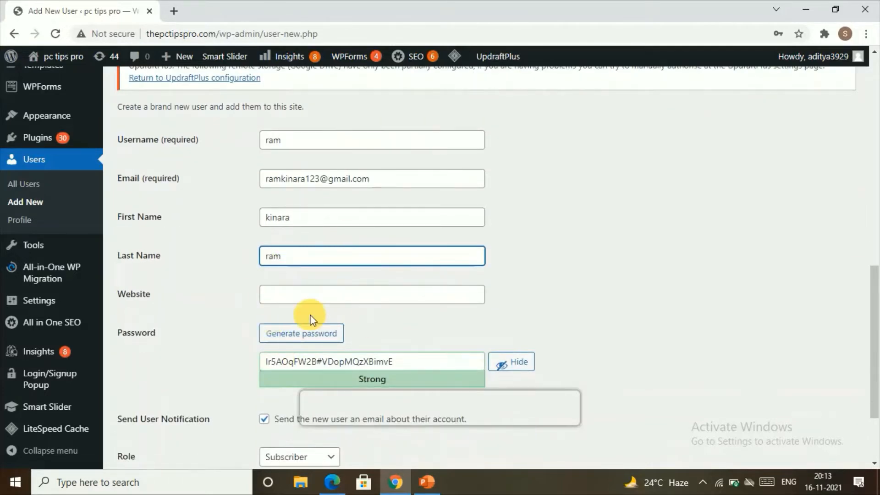
scroll(311, 319, down, 2)
Set the website to thepctipspro.com and generate a new strong password
click(295, 185)
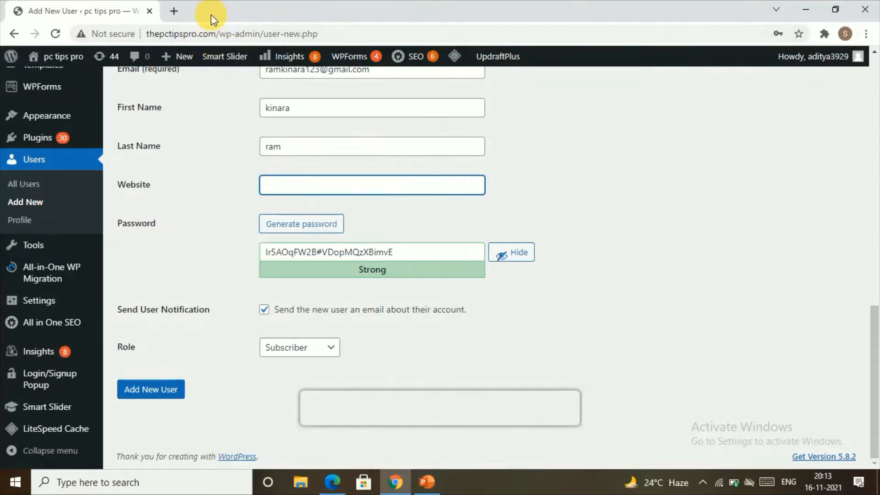
text(thepctipspro.com)
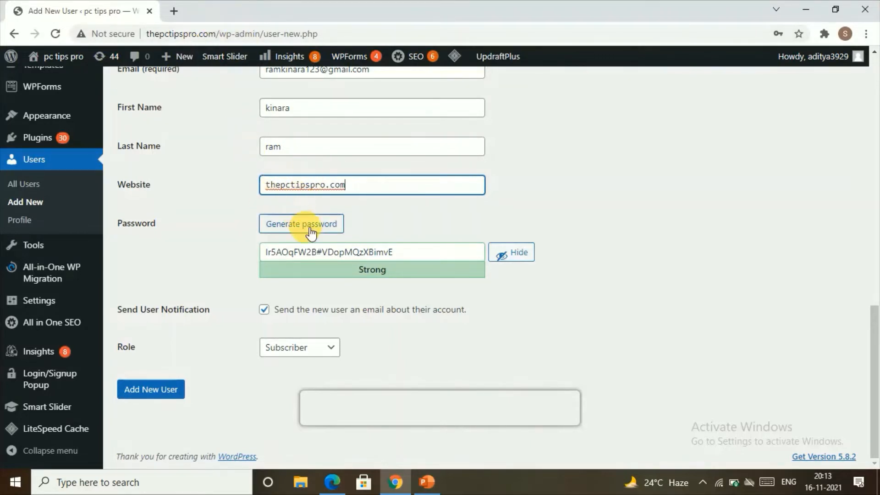
click(338, 229)
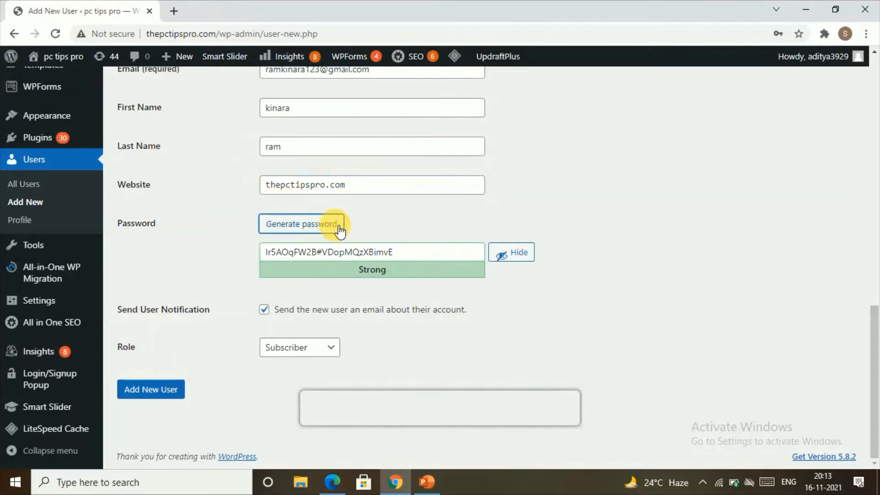
click(338, 227)
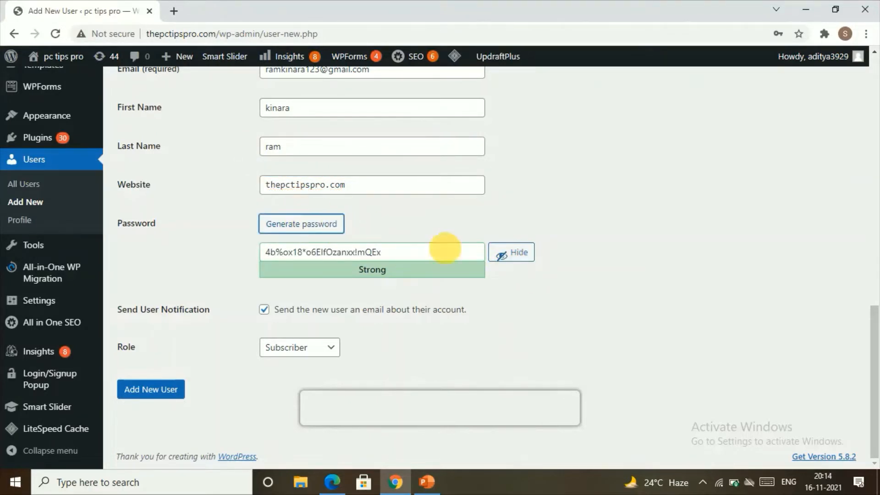
click(513, 255)
click(515, 253)
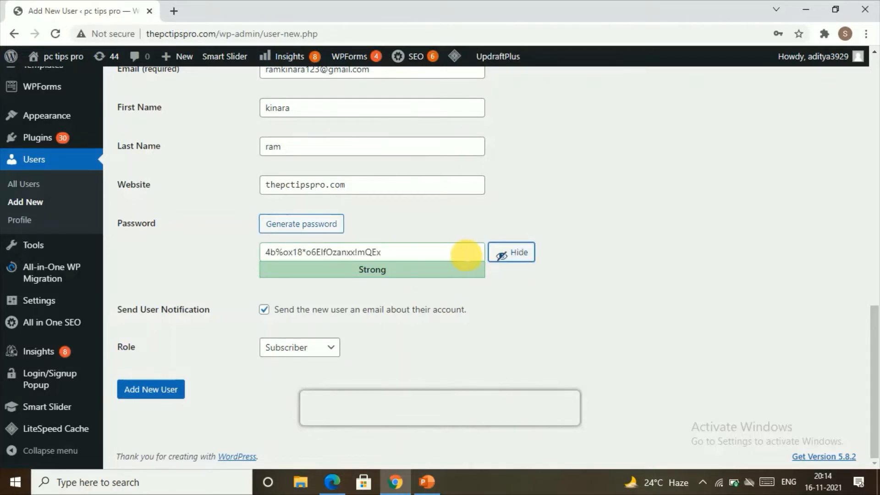
Select the generated password and copy it to the clipboard
click(362, 252)
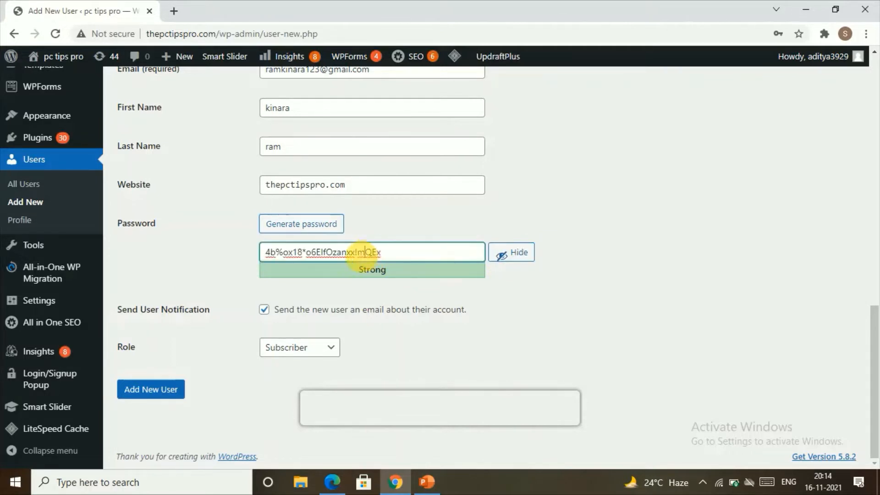
click(359, 254)
click(401, 255)
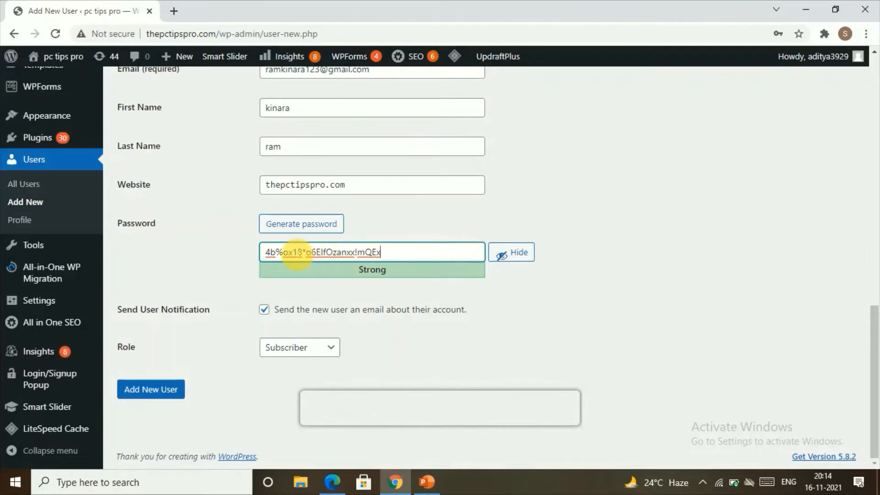
drag(298, 255, 355, 256)
click(274, 255)
right_click(357, 257)
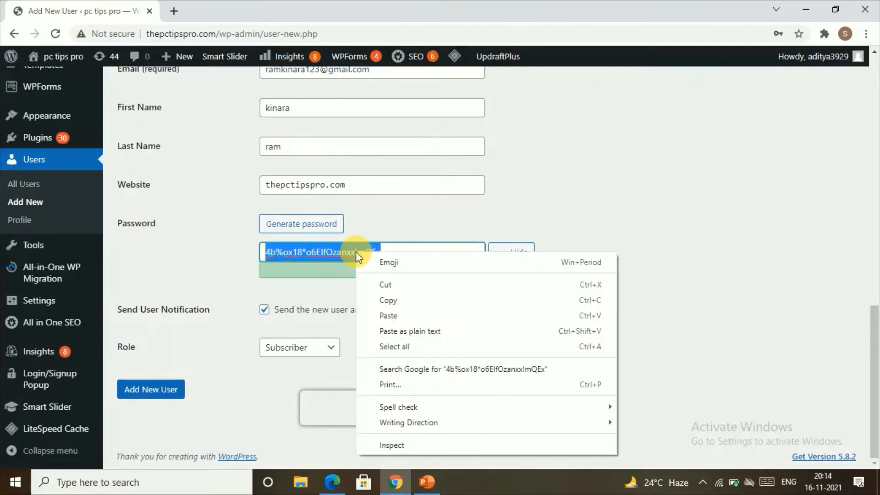
click(373, 300)
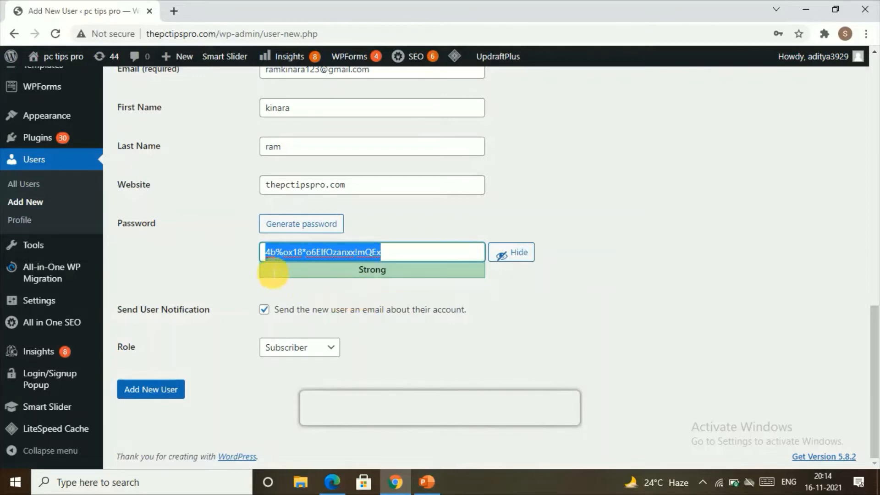
click(281, 294)
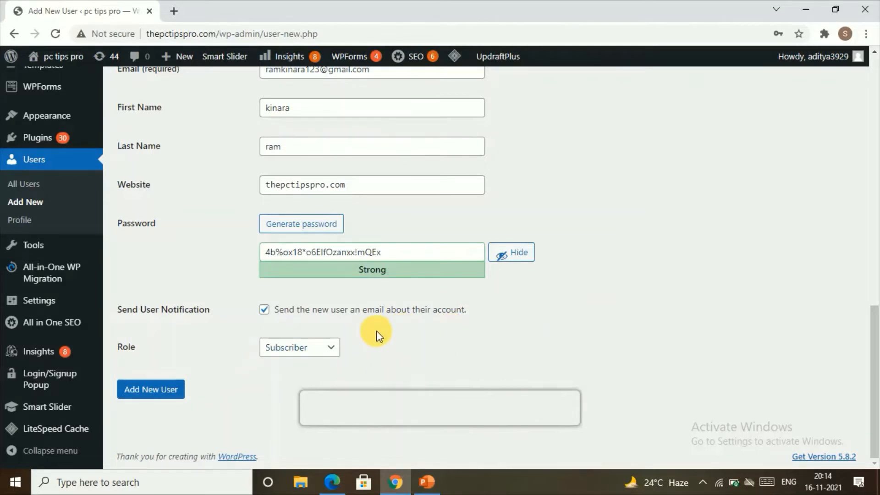
Leave the role as Subscriber and create the new user account
click(312, 348)
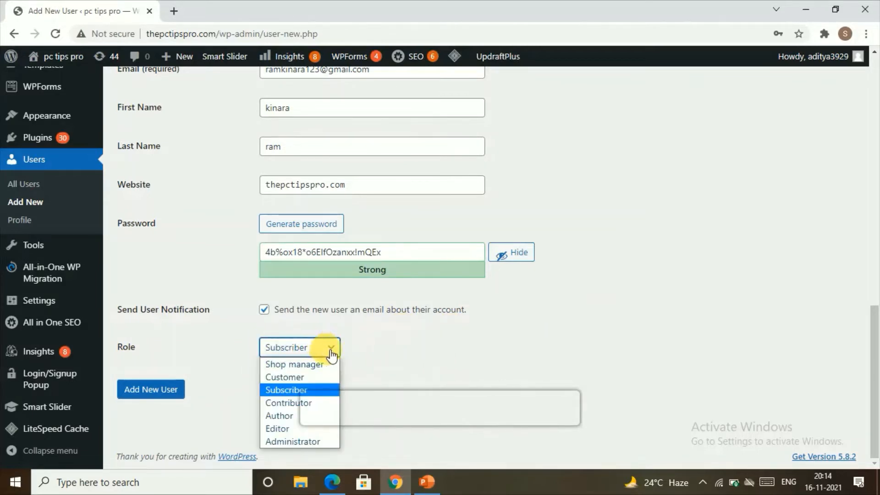
click(291, 390)
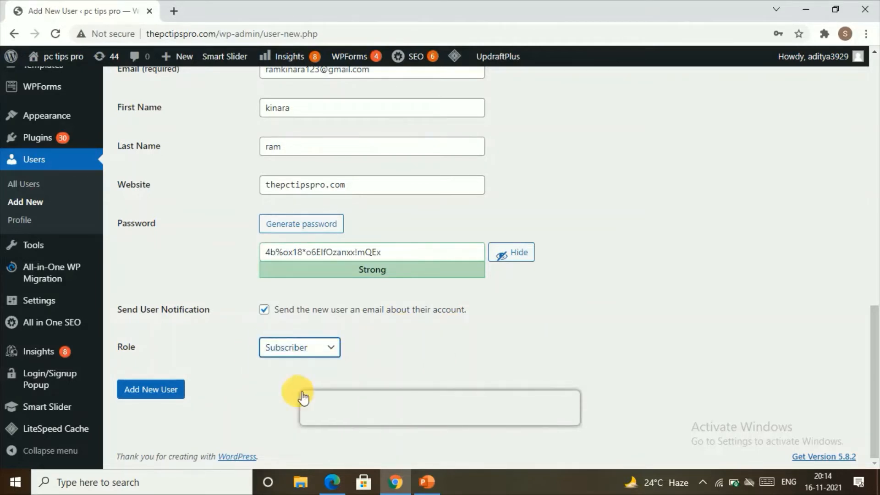
click(165, 400)
click(166, 392)
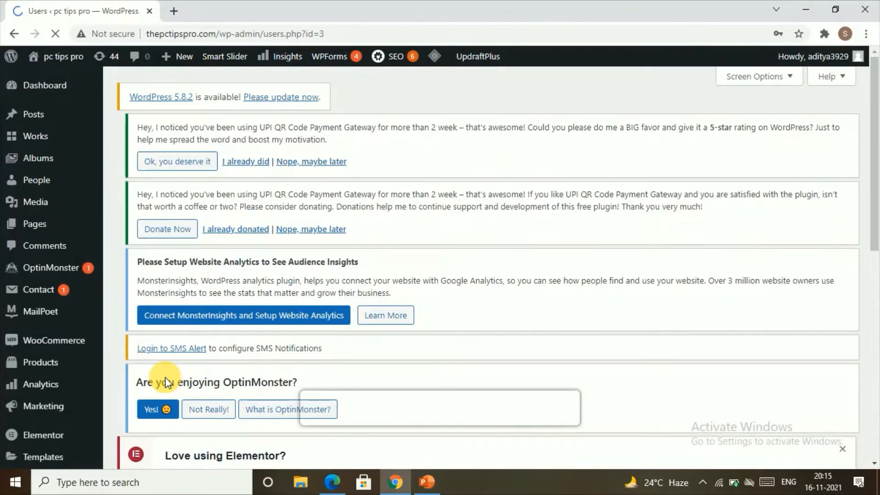
Decline Chrome's password save and show All Users, now listing the new Subscriber
scroll(157, 403, down, 6)
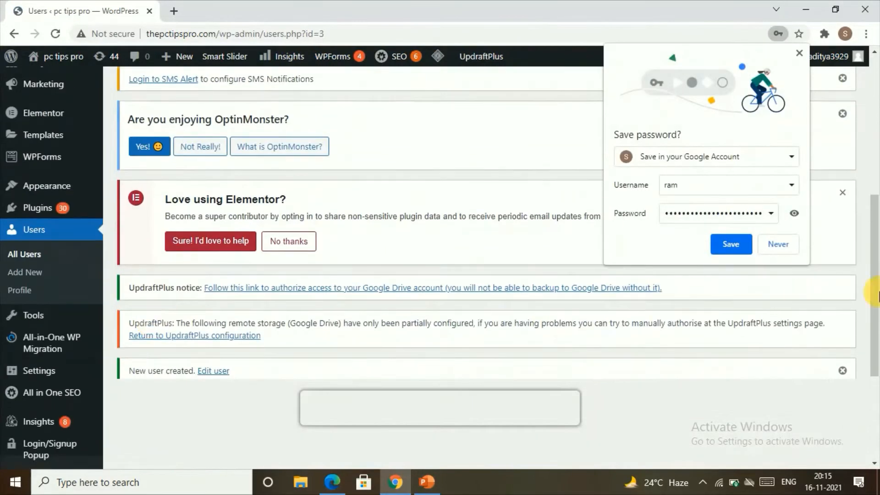
click(782, 244)
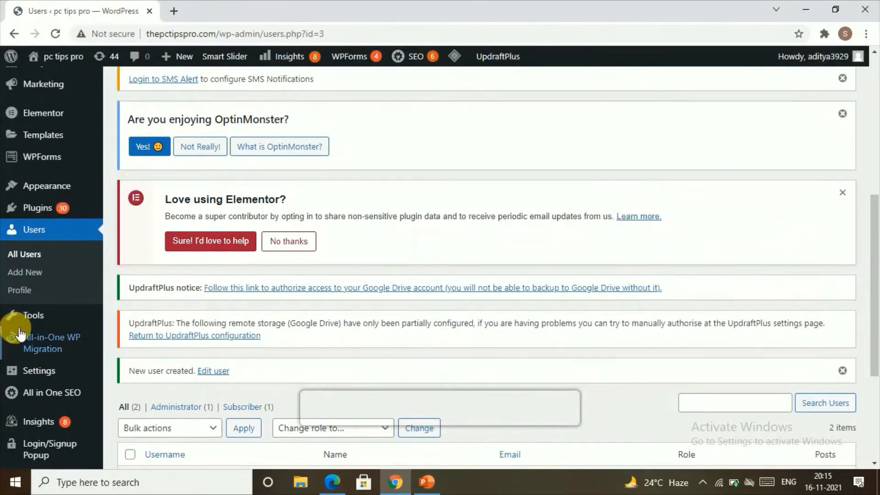
scroll(19, 330, down, 3)
scroll(40, 180, up, 1)
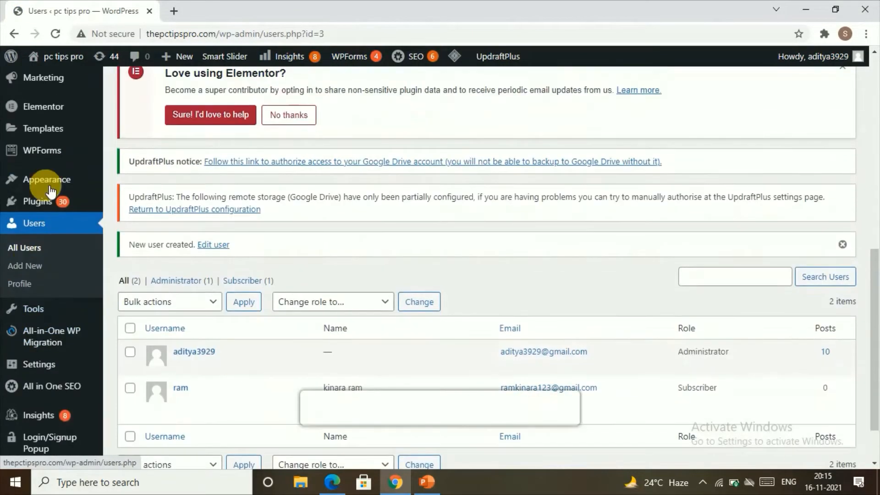
click(30, 251)
scroll(206, 332, down, 2)
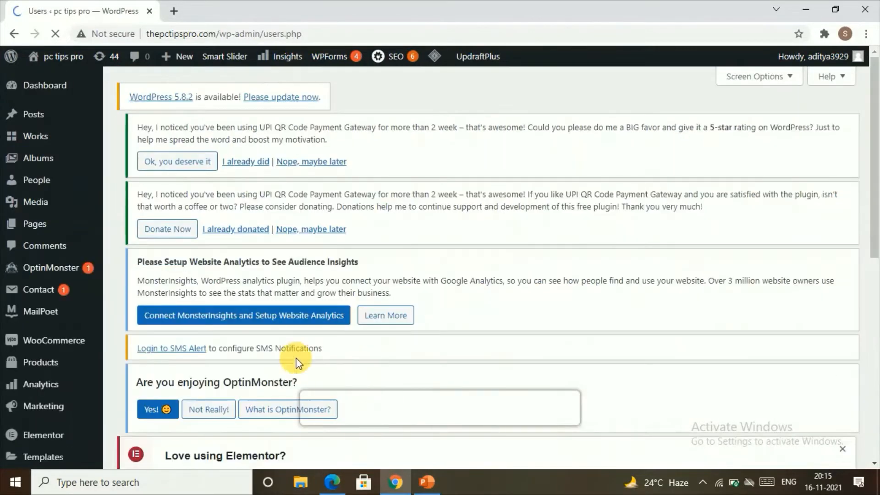
scroll(287, 340, down, 6)
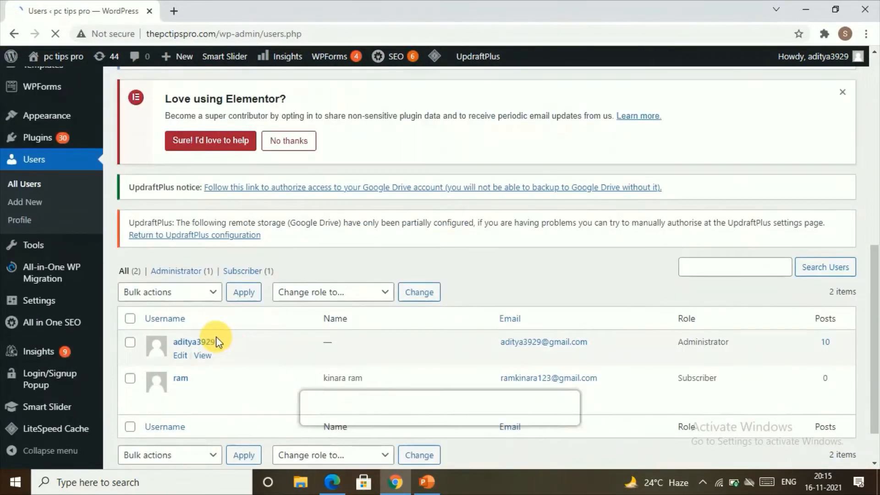
scroll(330, 346, down, 1)
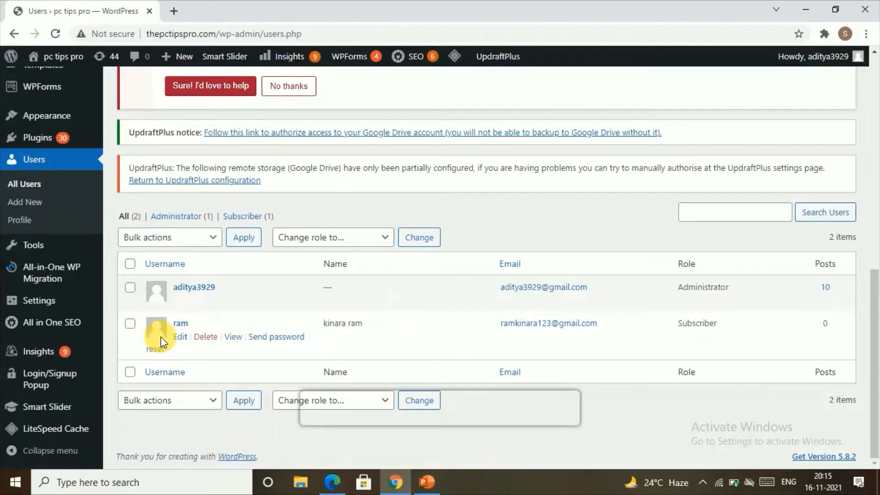
In the admin browser, go to All Users and edit the second user's profile
click(333, 481)
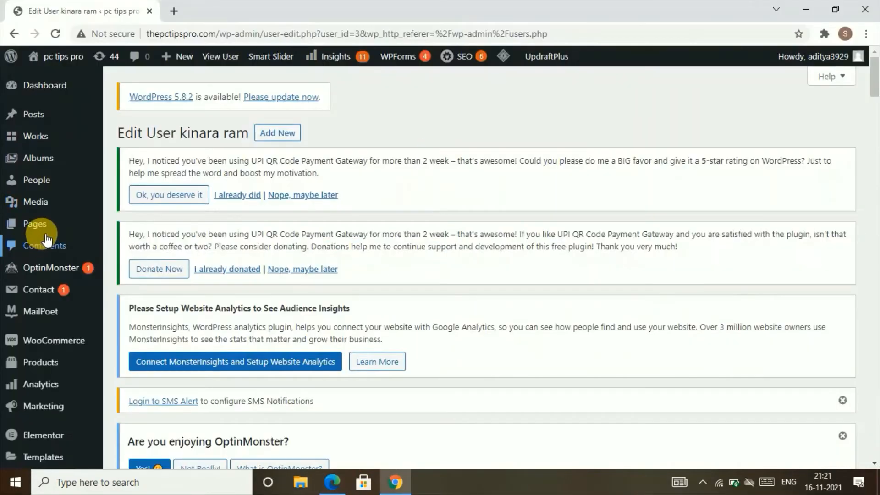
mouse_move(40, 226)
mouse_move(21, 212)
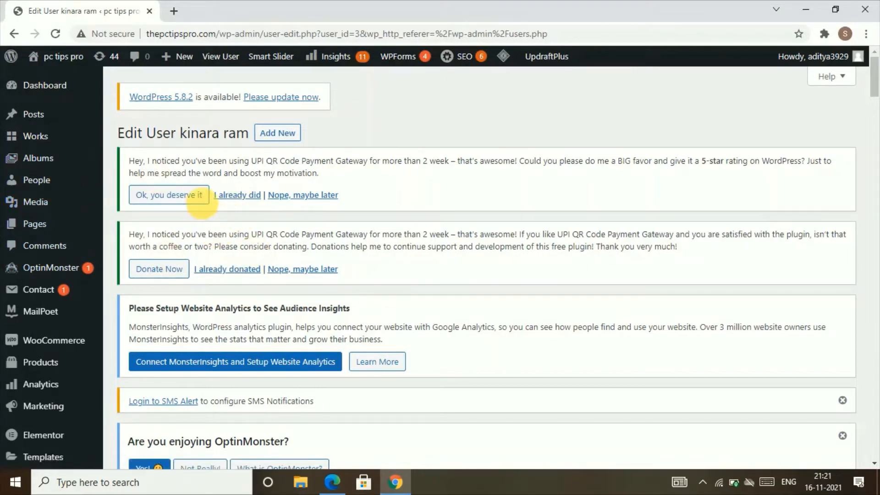
scroll(50, 296, down, 5)
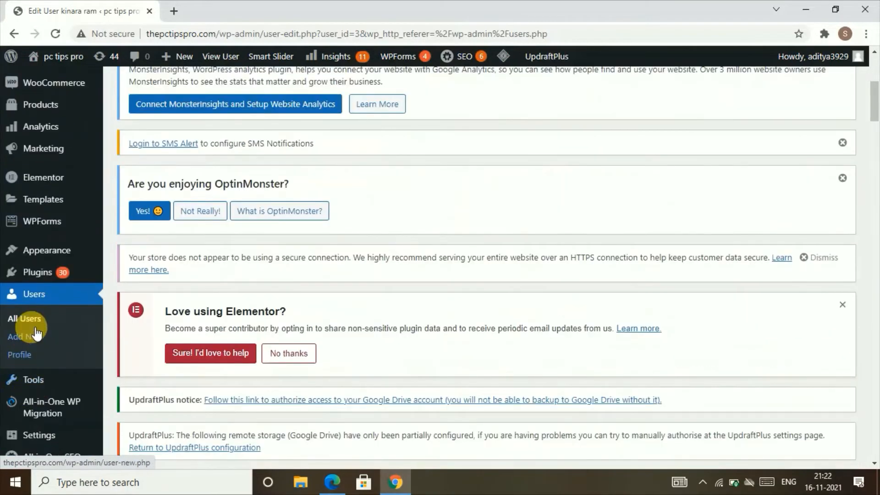
click(45, 319)
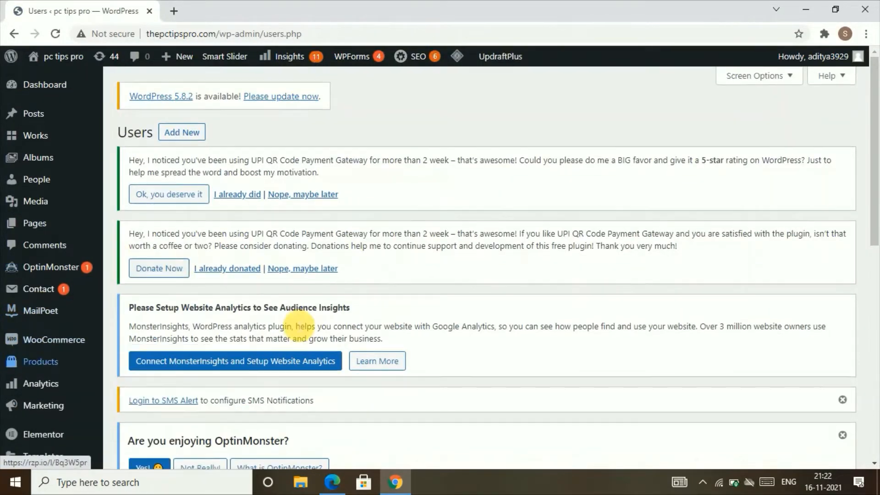
scroll(241, 275, down, 12)
mouse_move(161, 331)
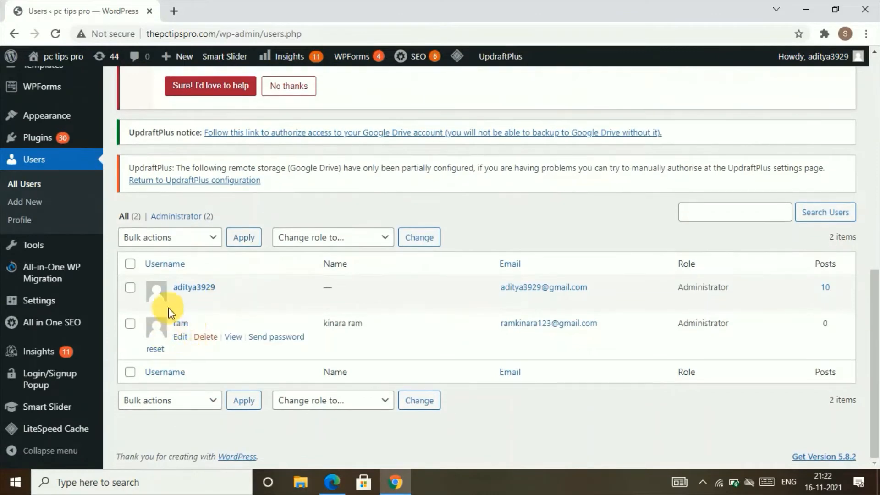
click(182, 338)
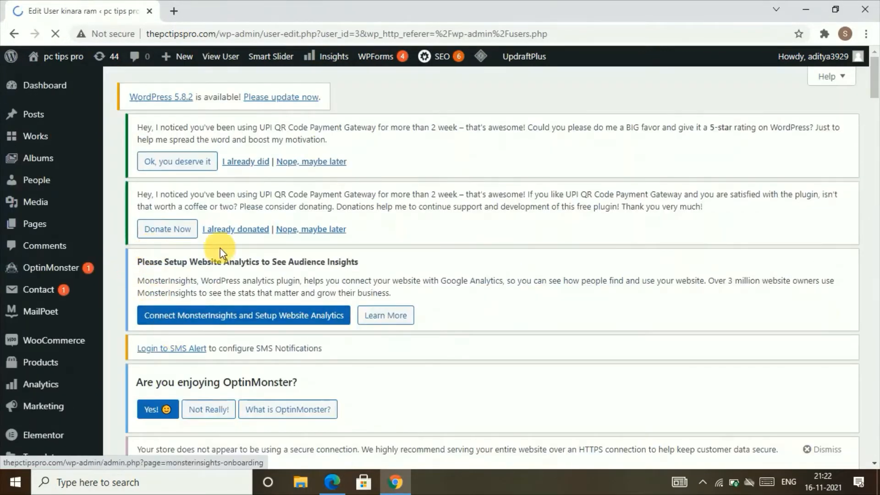
Keep the role as Administrator and save the profile with Update User
scroll(227, 241, down, 4)
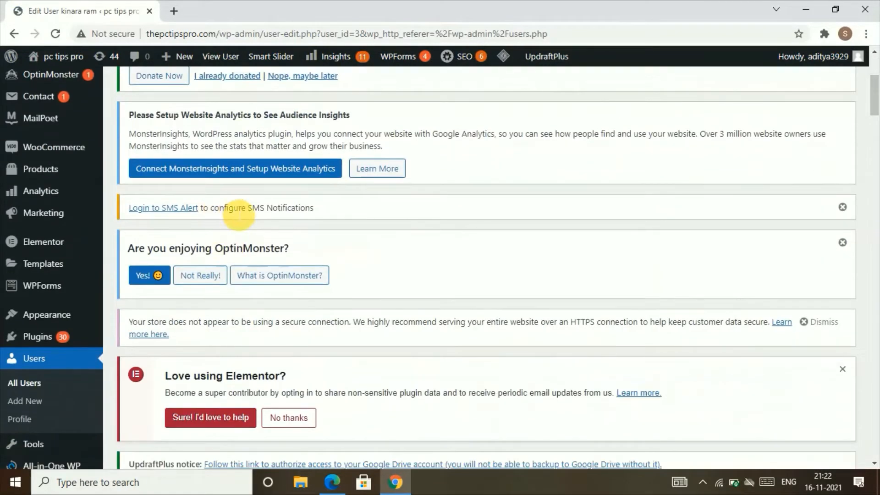
scroll(255, 296, down, 3)
scroll(240, 300, down, 15)
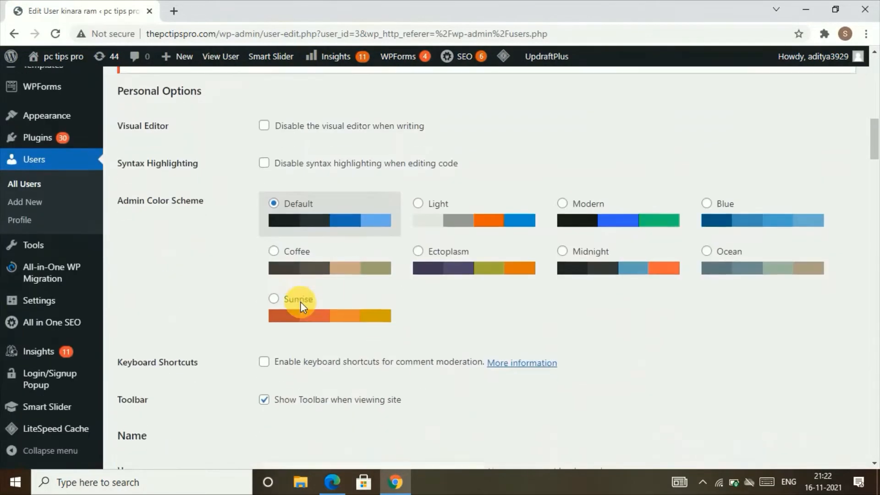
scroll(301, 302, up, 3)
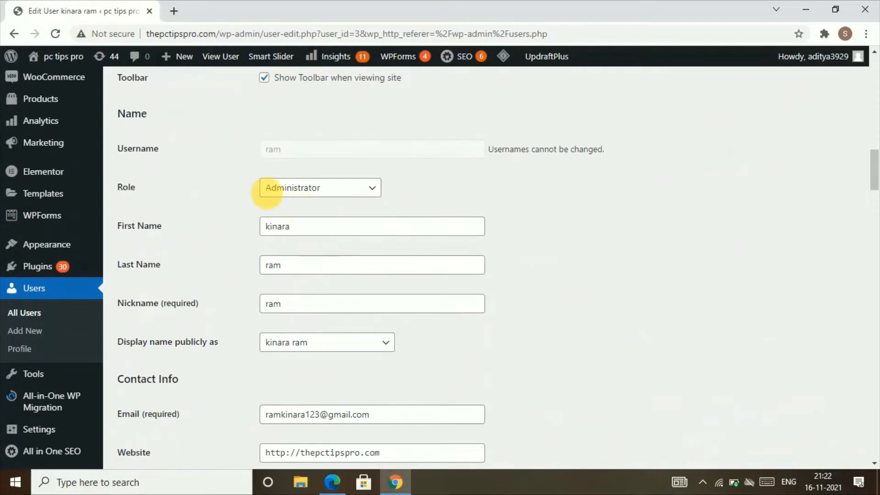
click(295, 187)
click(311, 282)
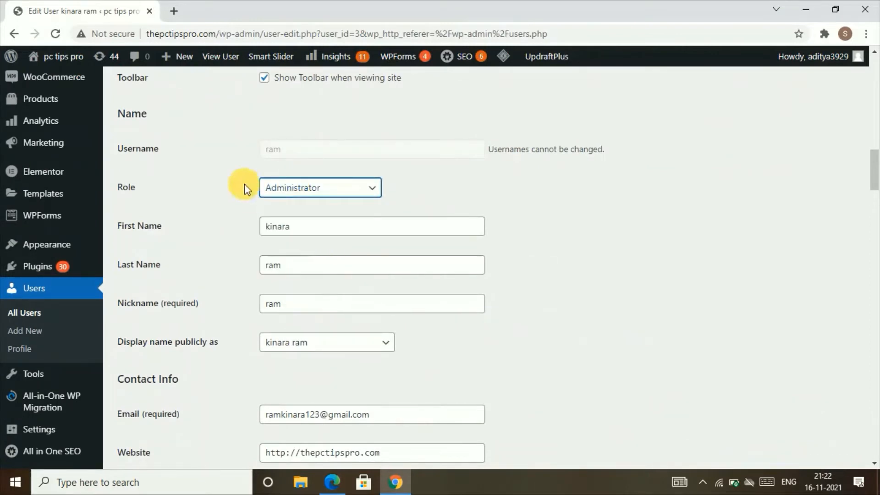
scroll(325, 271, down, 10)
scroll(328, 289, down, 18)
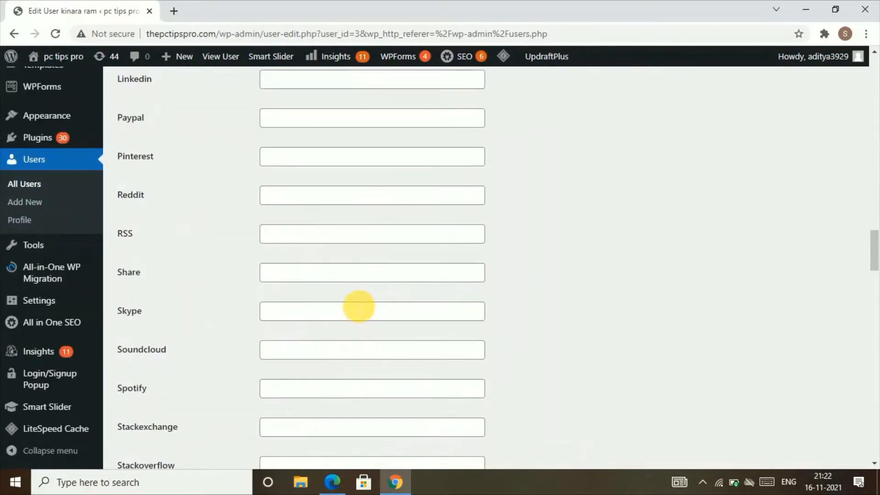
scroll(329, 300, down, 20)
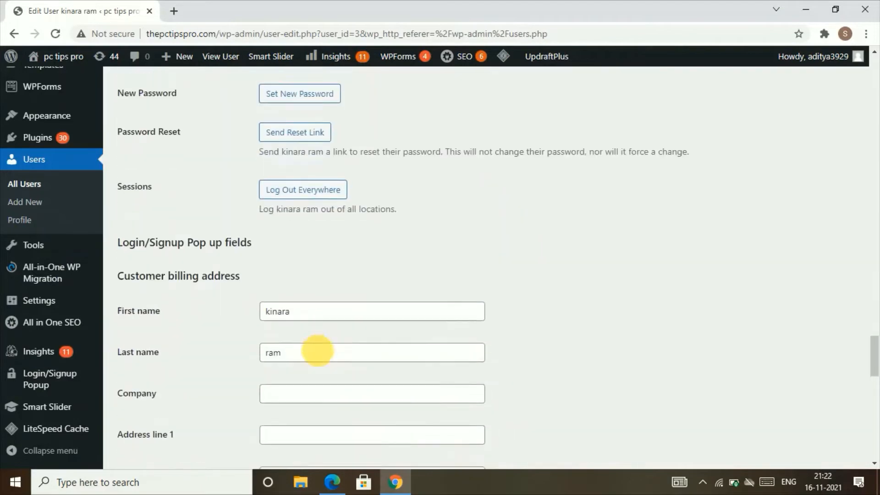
click(157, 389)
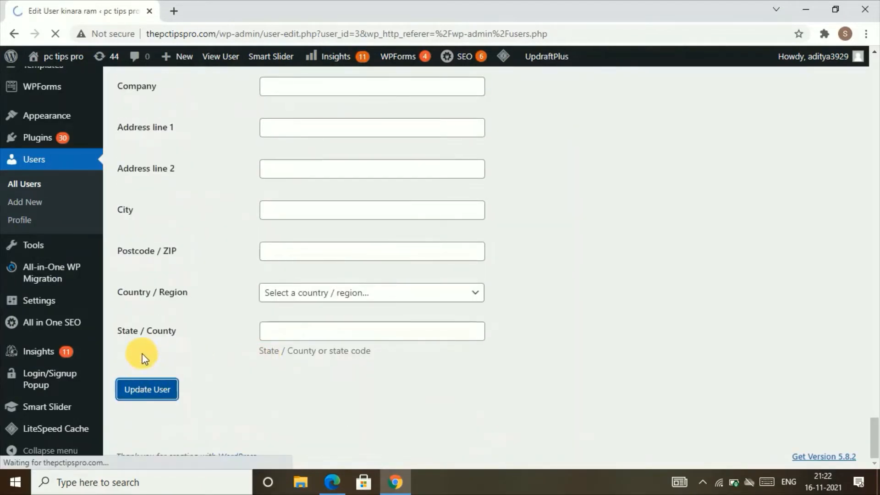
mouse_move(73, 302)
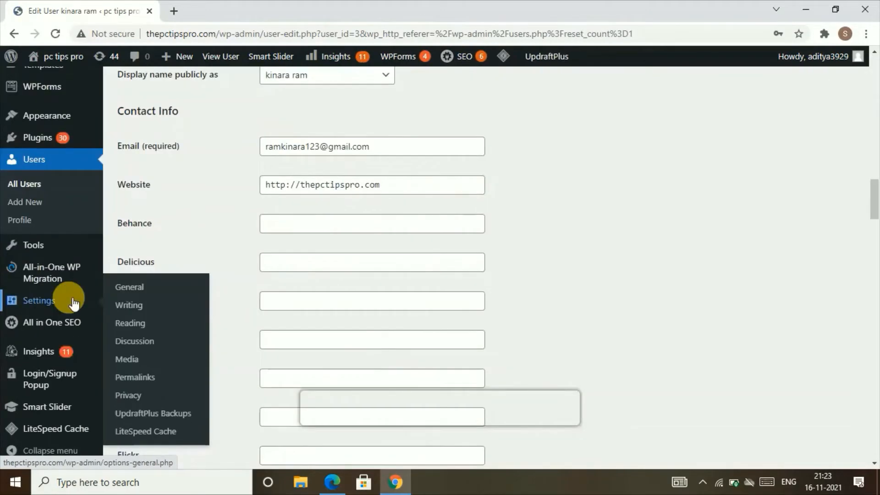
scroll(76, 202, up, 7)
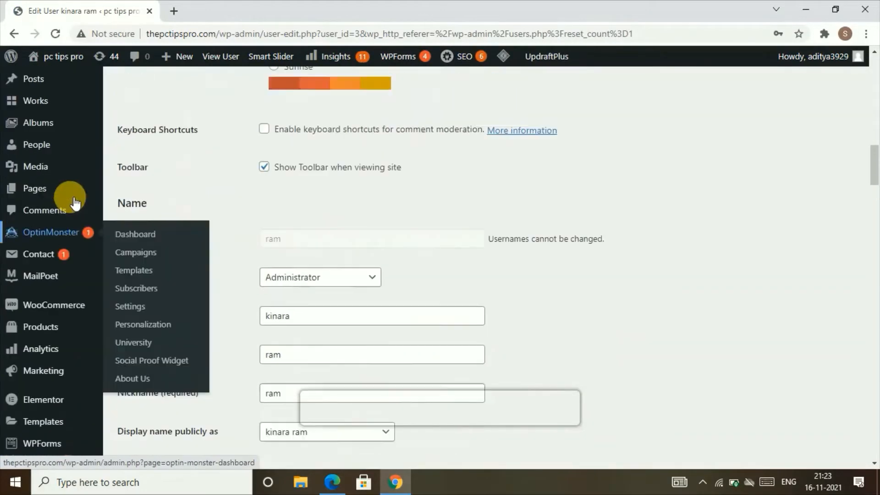
scroll(74, 202, up, 12)
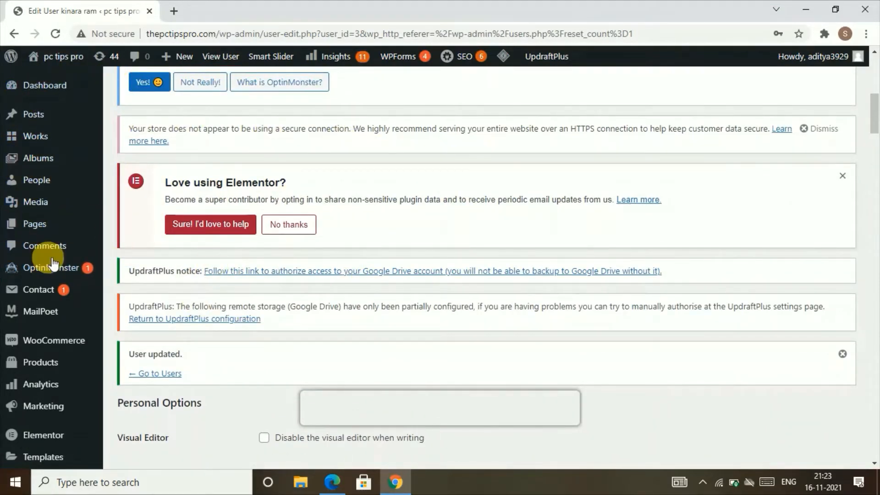
mouse_move(96, 169)
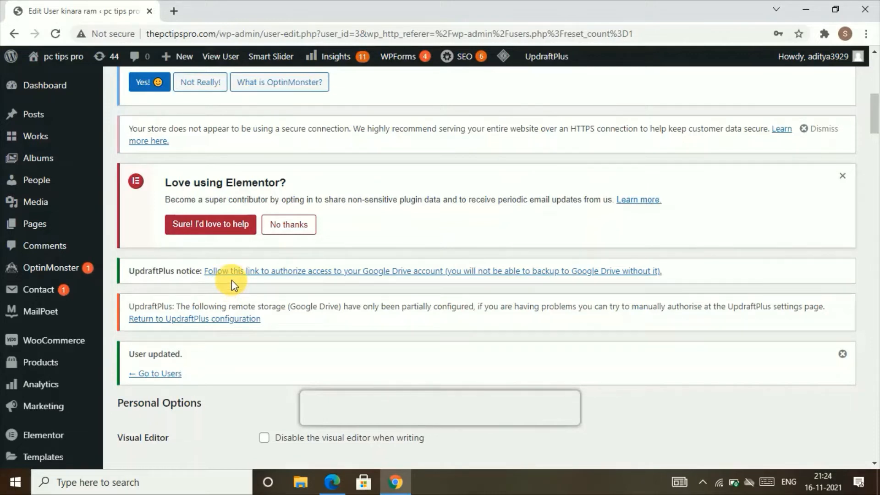
Choose Editor in the Role dropdown and save with Update User
scroll(232, 284, down, 5)
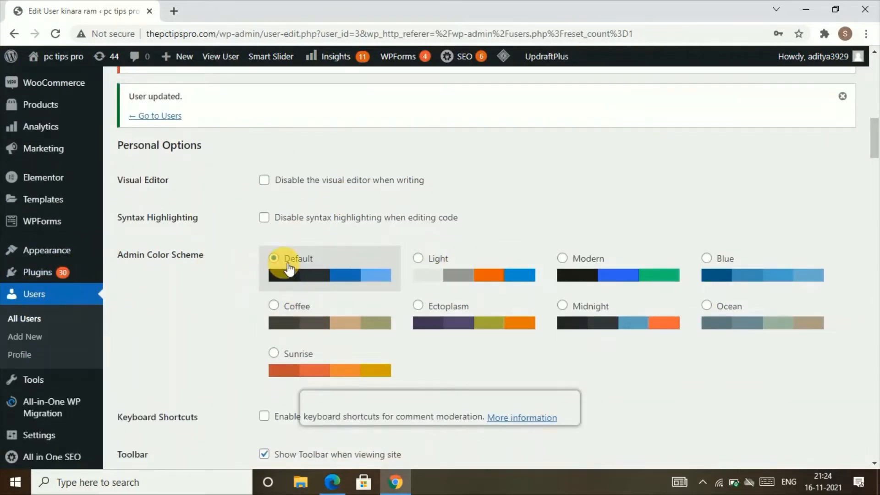
scroll(370, 225, down, 6)
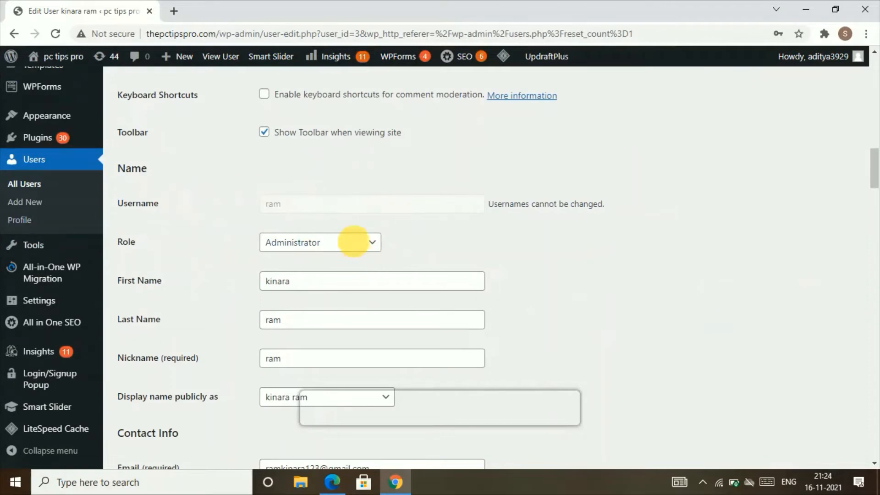
click(354, 241)
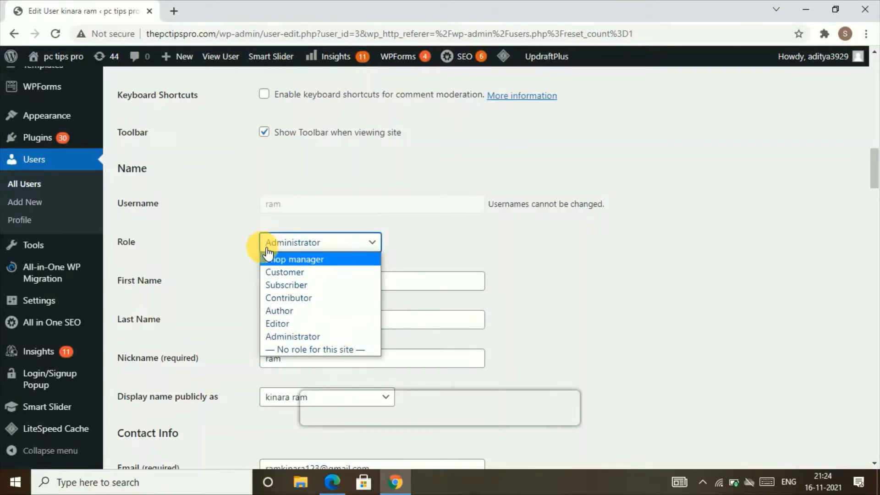
click(284, 330)
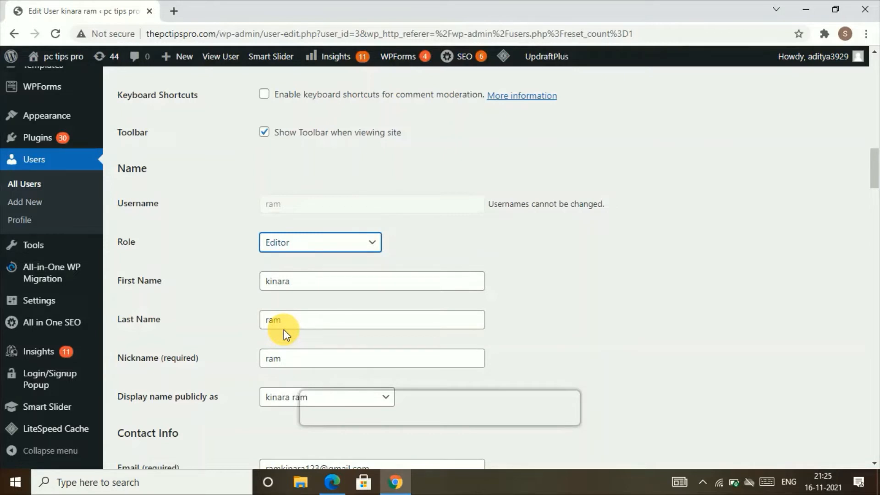
scroll(307, 330, down, 12)
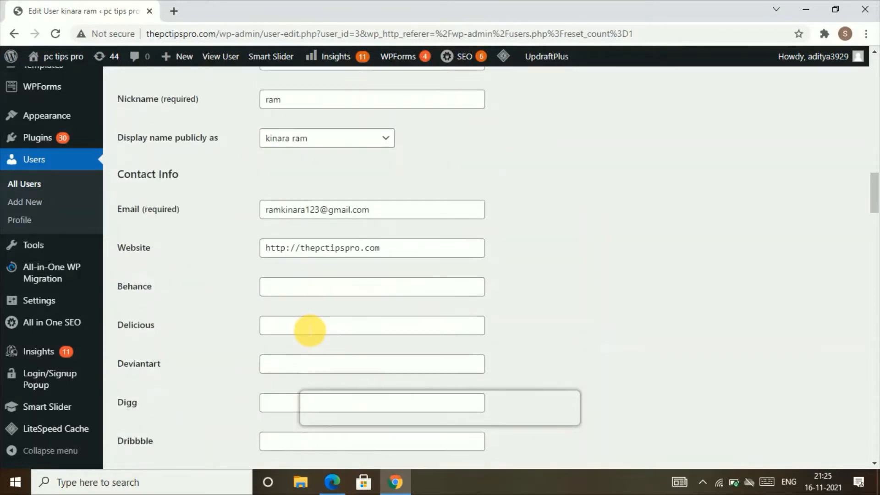
scroll(309, 331, down, 15)
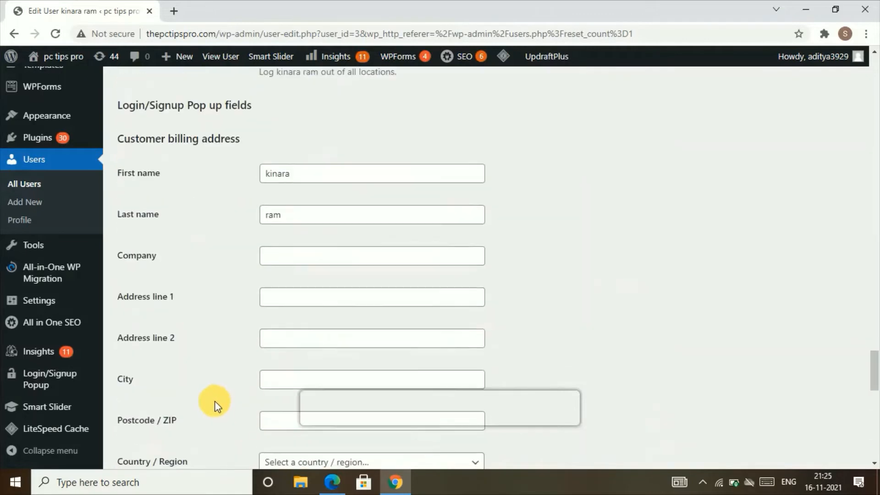
scroll(216, 406, down, 2)
click(171, 388)
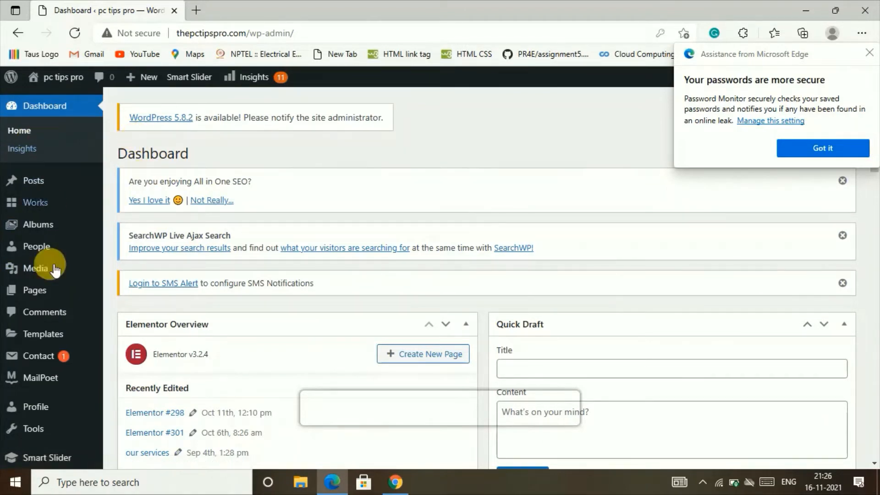
In Edge, view All Posts and All Pages, then return to the admin Chrome window
mouse_move(27, 179)
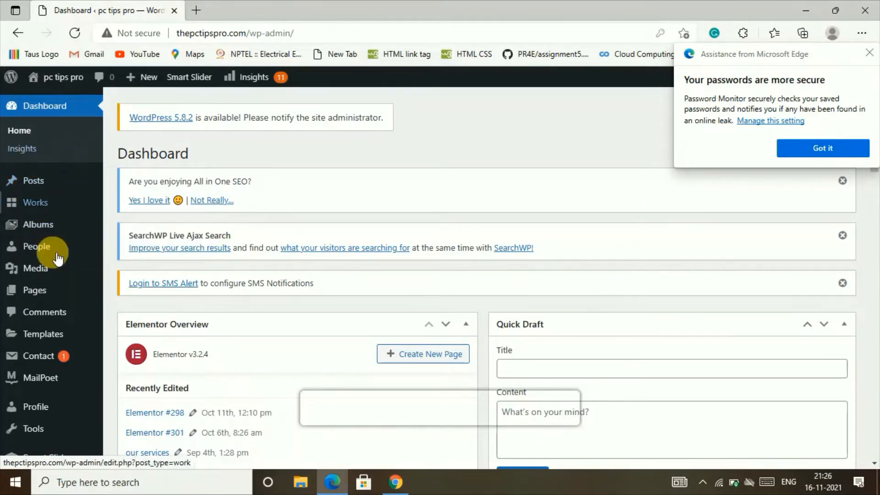
mouse_move(54, 290)
mouse_move(48, 265)
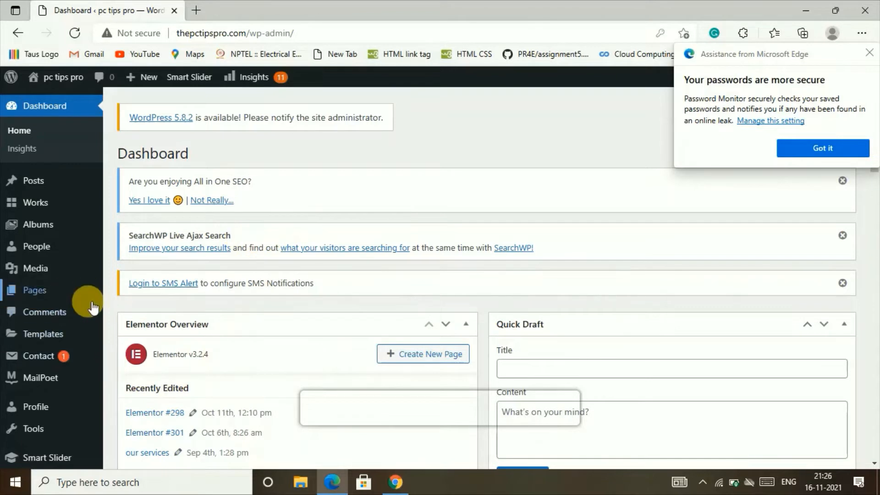
mouse_move(5, 367)
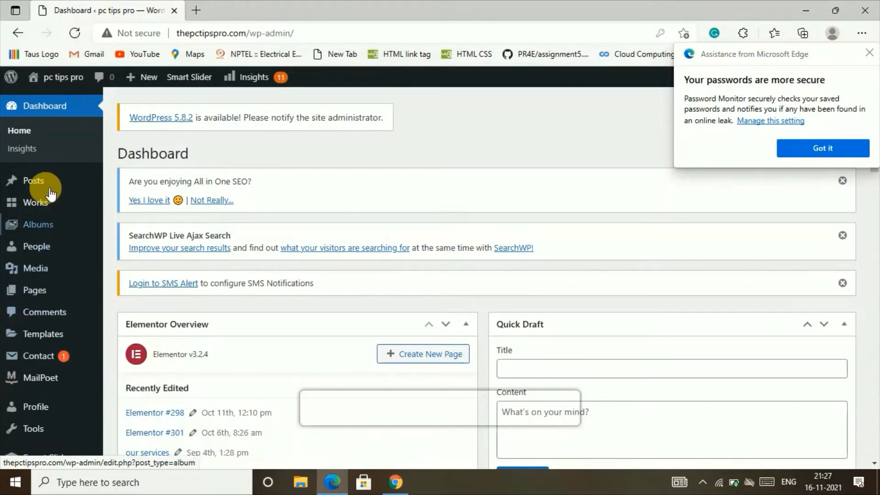
click(170, 184)
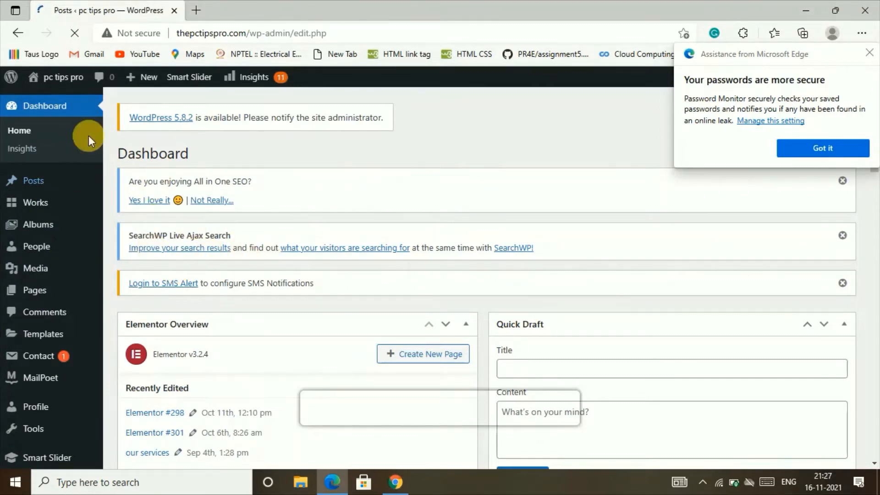
scroll(241, 334, down, 4)
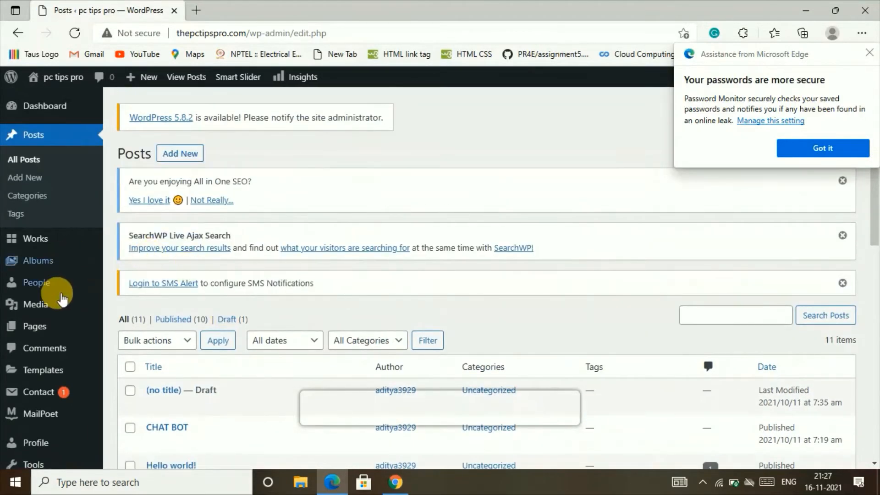
mouse_move(51, 326)
click(136, 329)
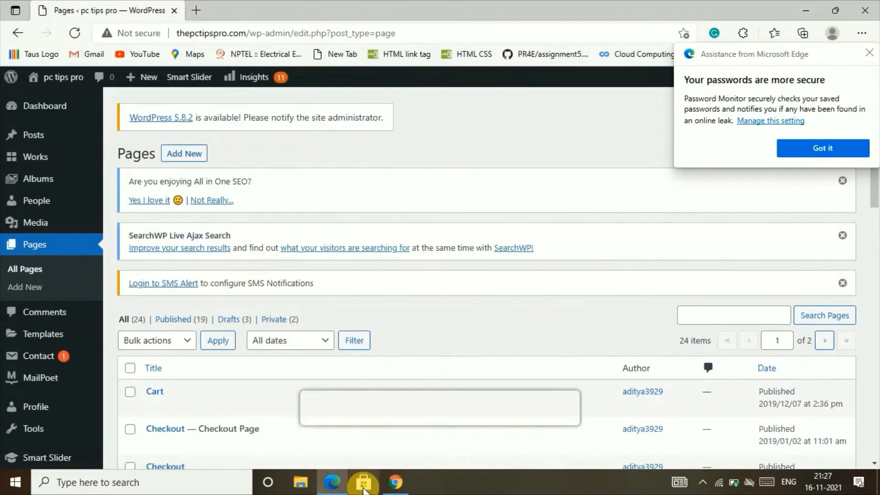
click(394, 482)
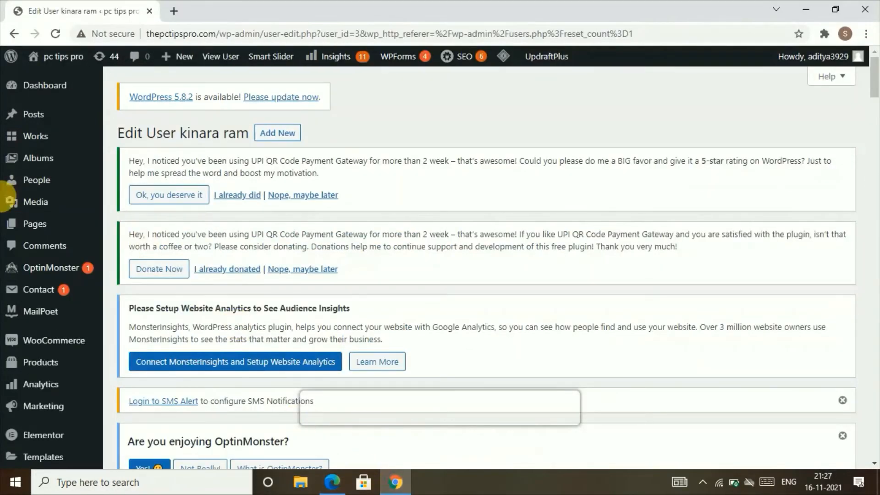
Choose Author in the Role dropdown and save with Update User
scroll(39, 343, down, 3)
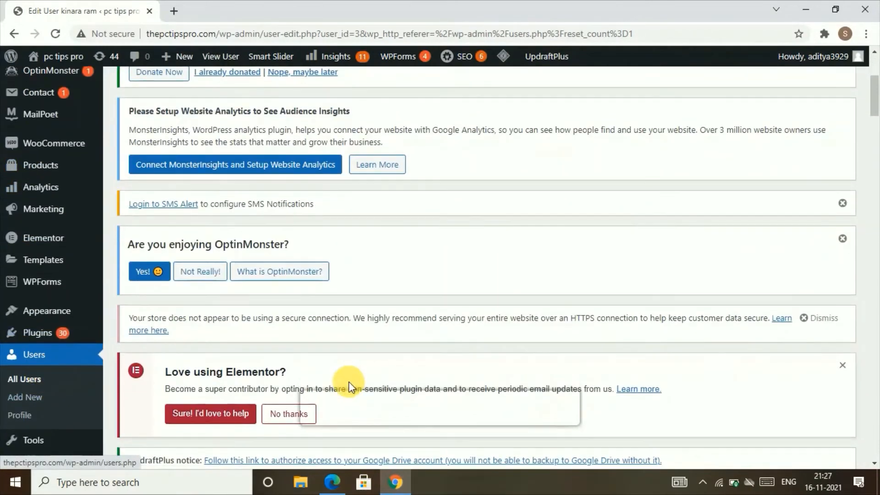
scroll(348, 382, down, 6)
scroll(357, 347, down, 6)
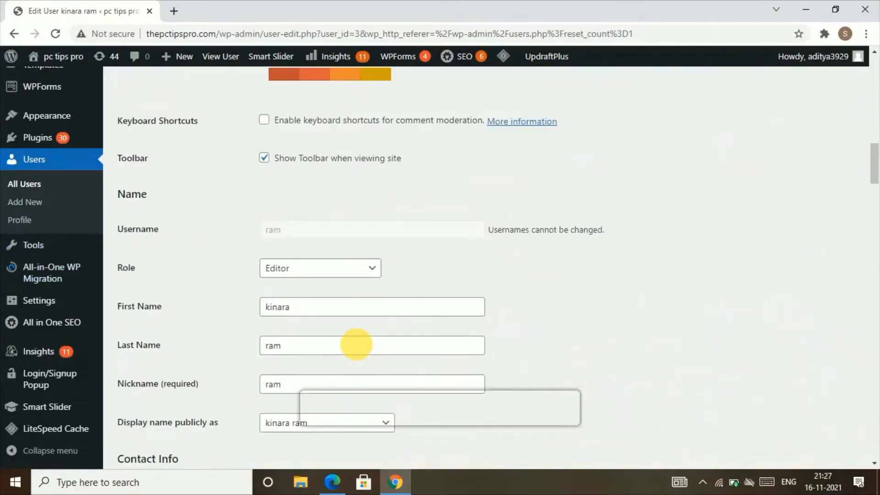
click(321, 75)
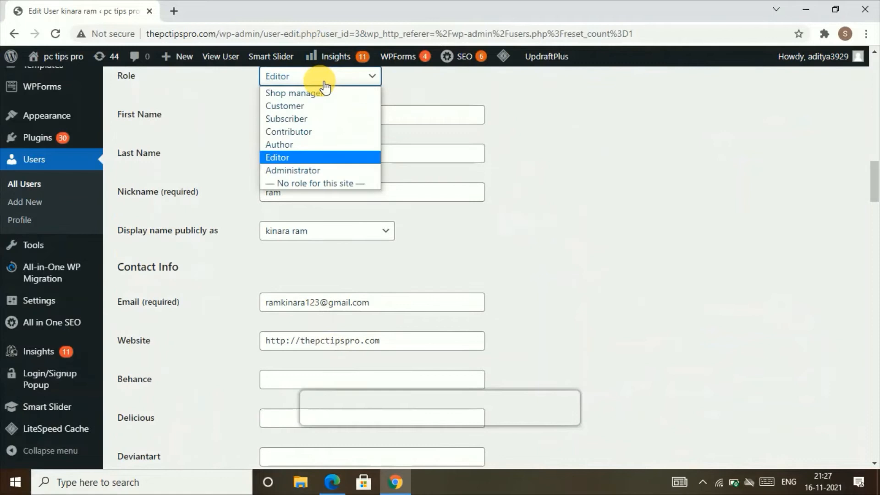
click(305, 143)
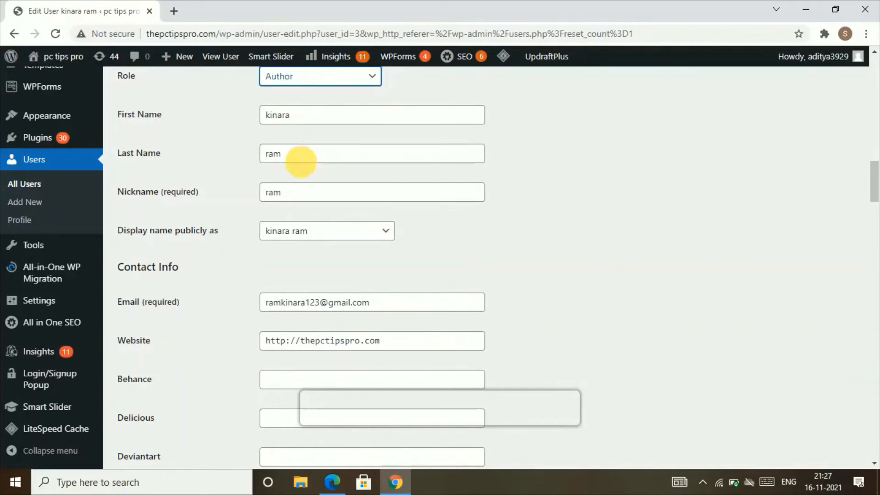
scroll(267, 294, up, 3)
scroll(275, 288, down, 7)
scroll(281, 290, down, 20)
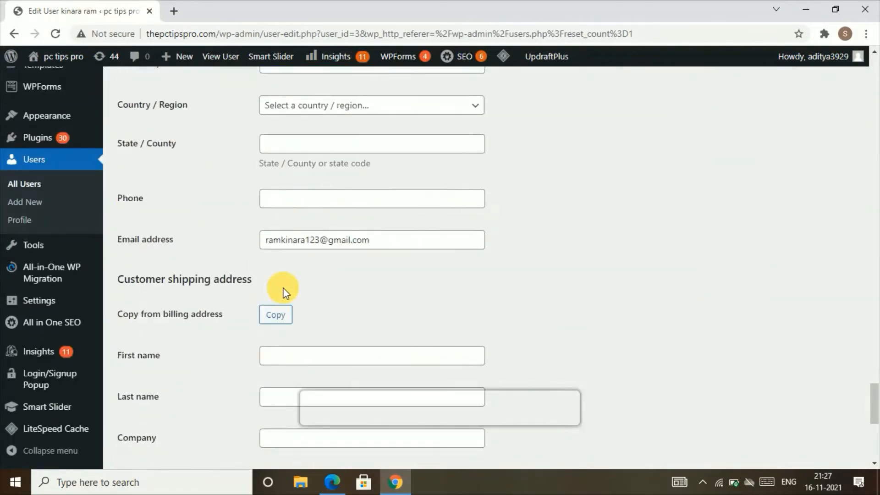
scroll(285, 292, down, 8)
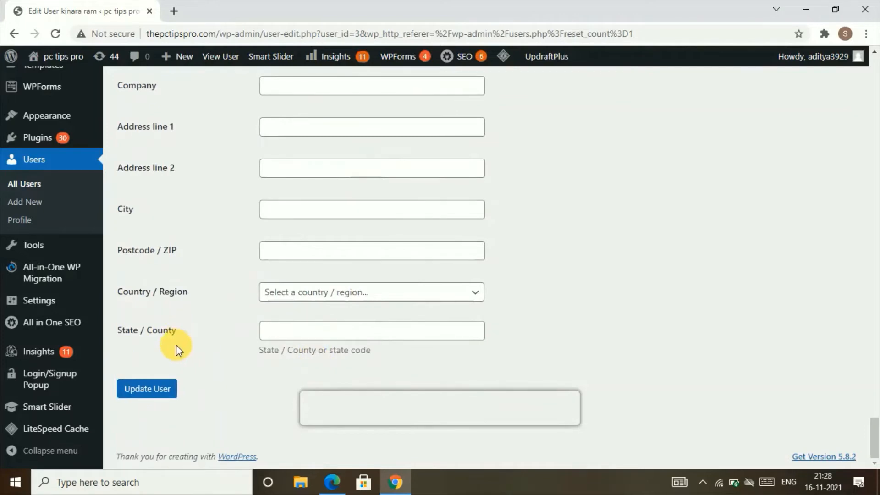
click(164, 391)
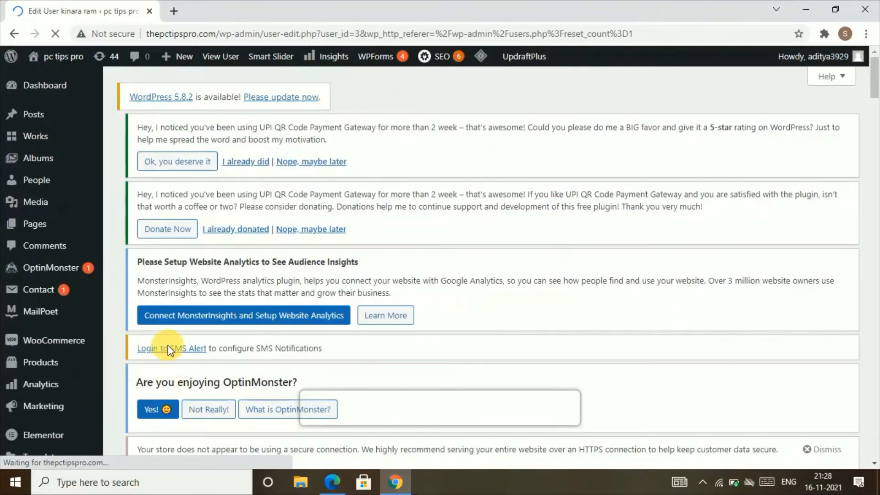
In Edge, reload Pages, dismiss the password notice, and change the URL path to login/
click(328, 486)
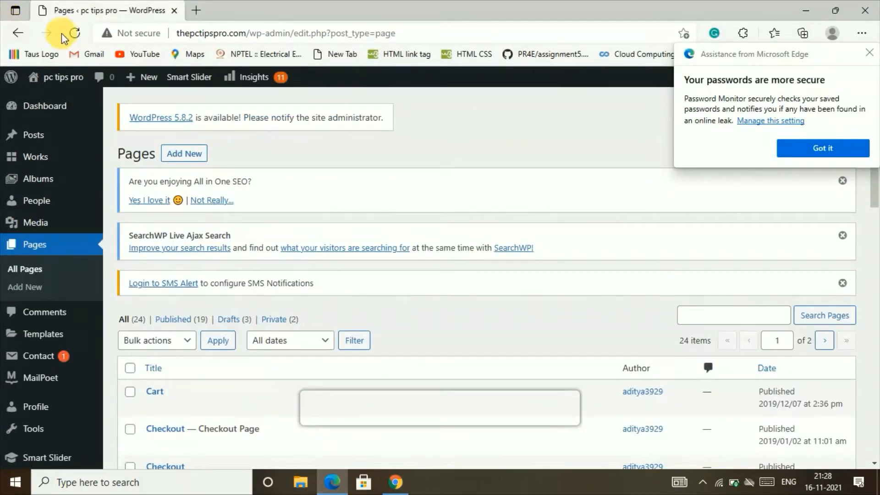
click(73, 32)
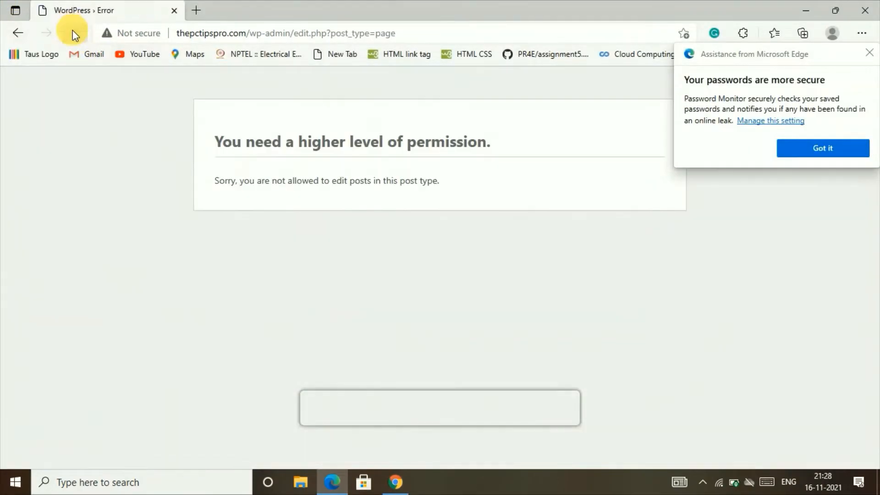
click(808, 154)
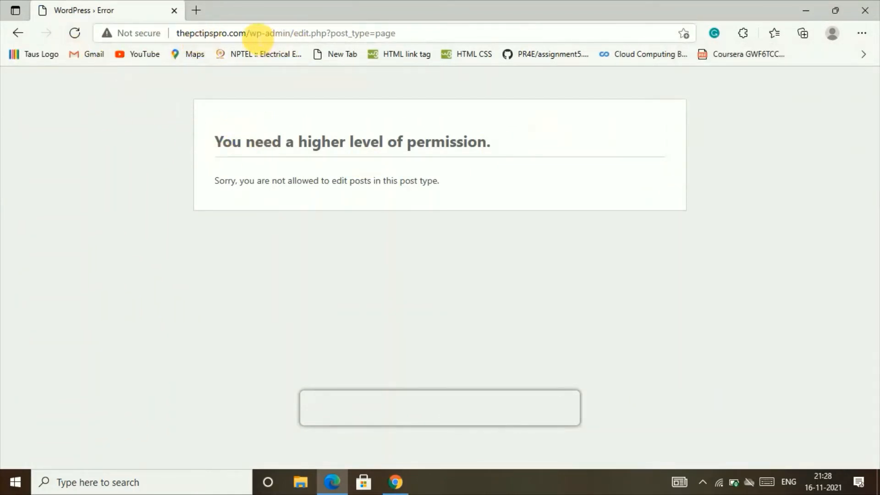
drag(250, 34, 412, 37)
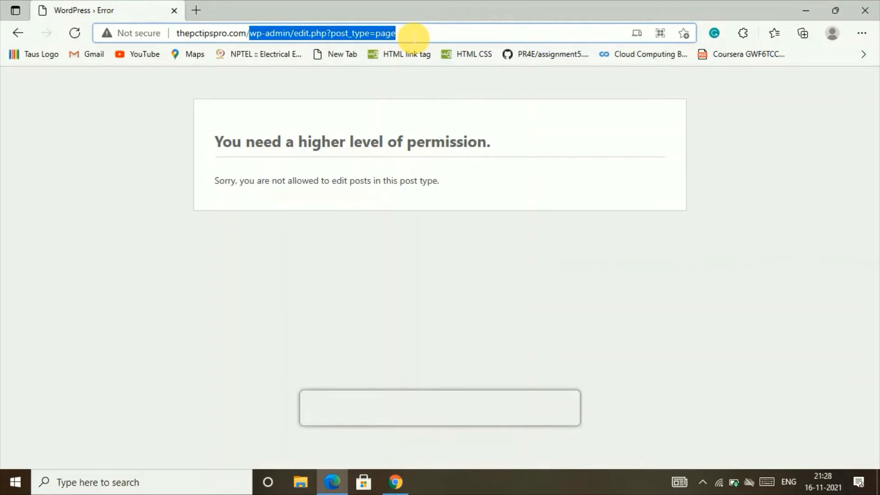
text(login)
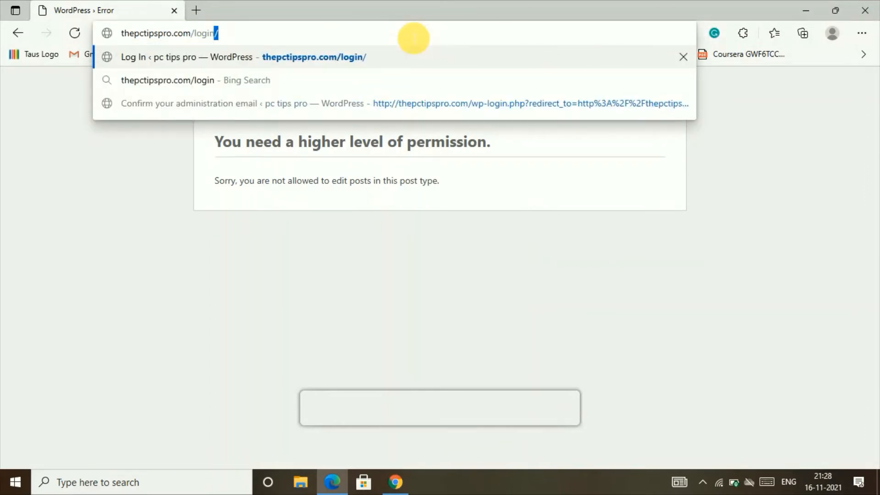
text(/)
Log in to the site in Edge as the Author account using the pasted password
key(Return)
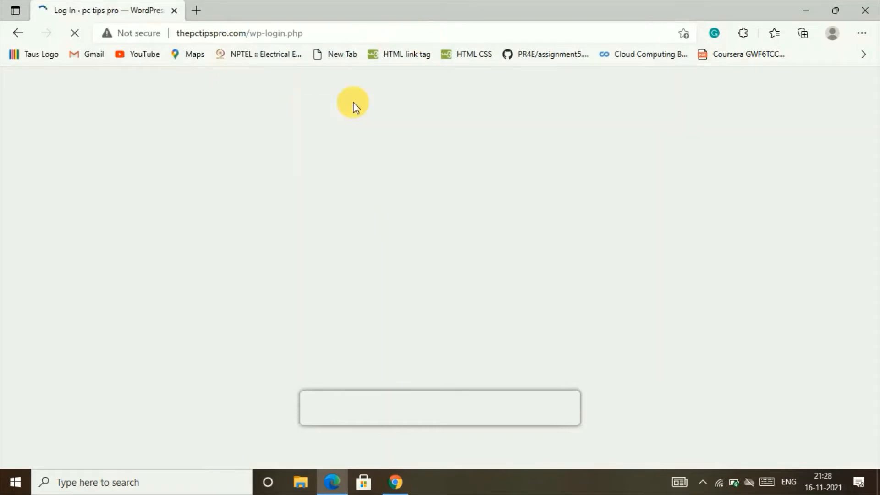
right_click(398, 307)
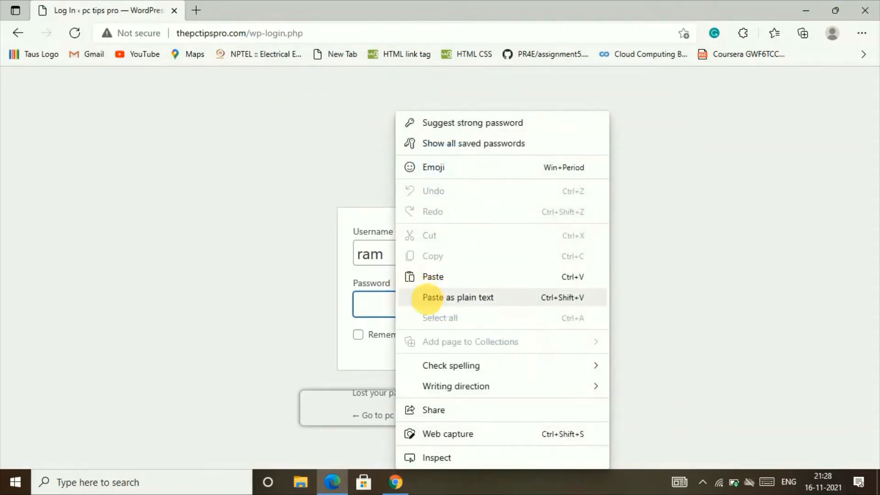
click(406, 297)
click(497, 344)
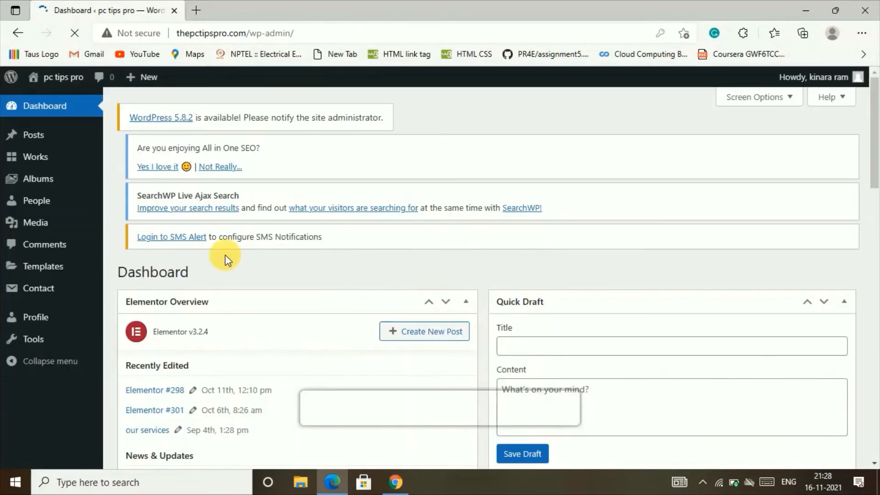
View the Author's All Posts list, then switch back to the admin's Chrome window
click(88, 134)
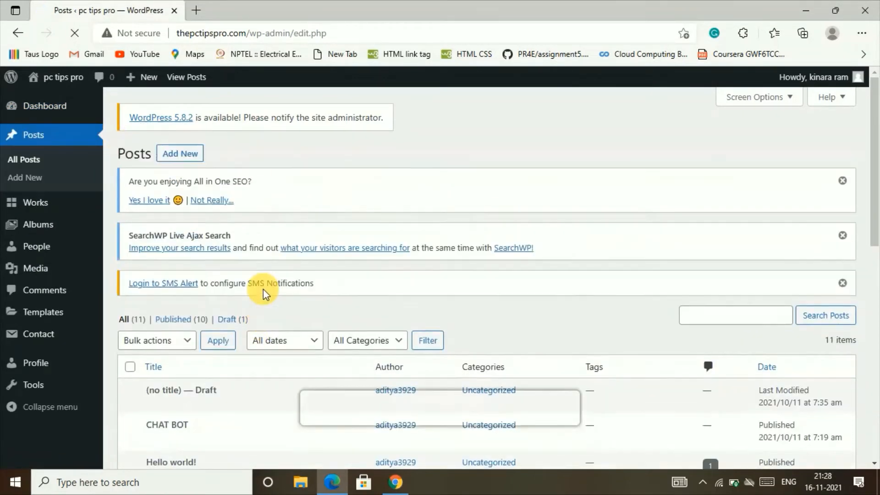
scroll(257, 287, down, 4)
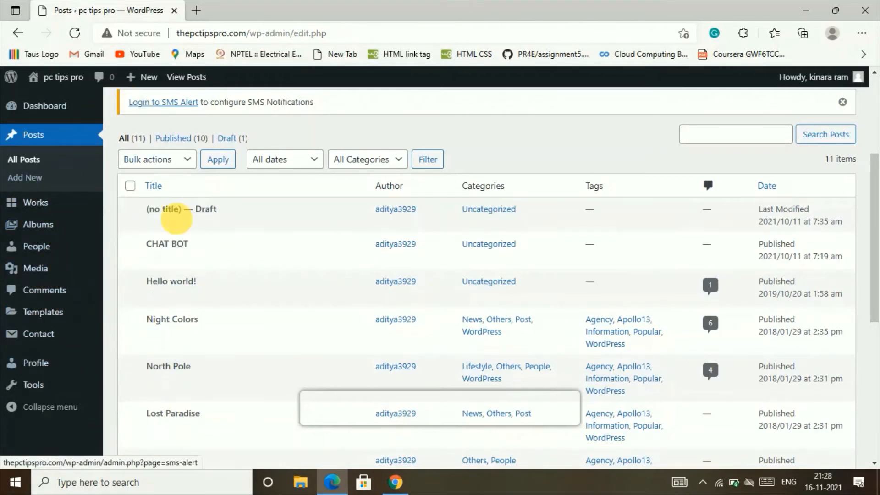
click(384, 441)
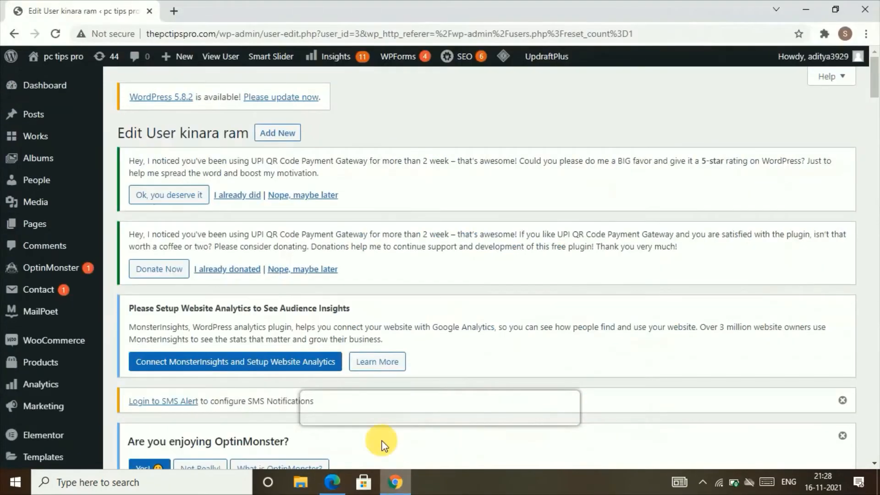
scroll(88, 404, down, 12)
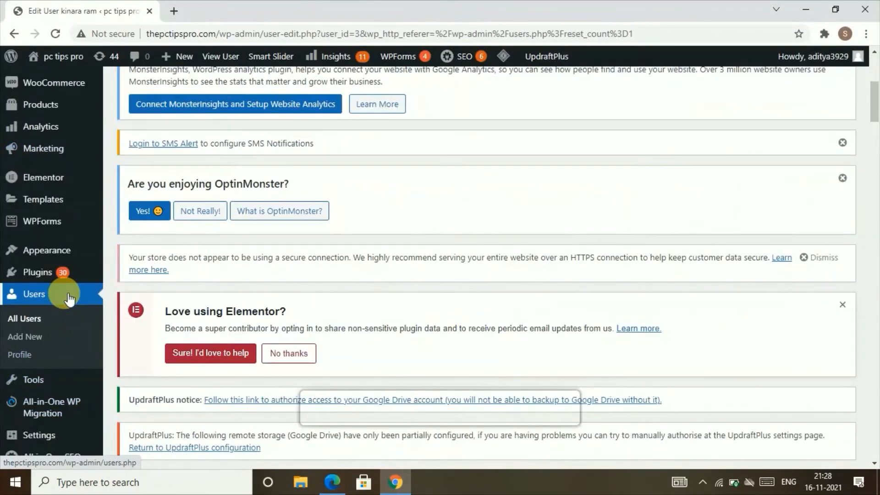
scroll(239, 324, down, 6)
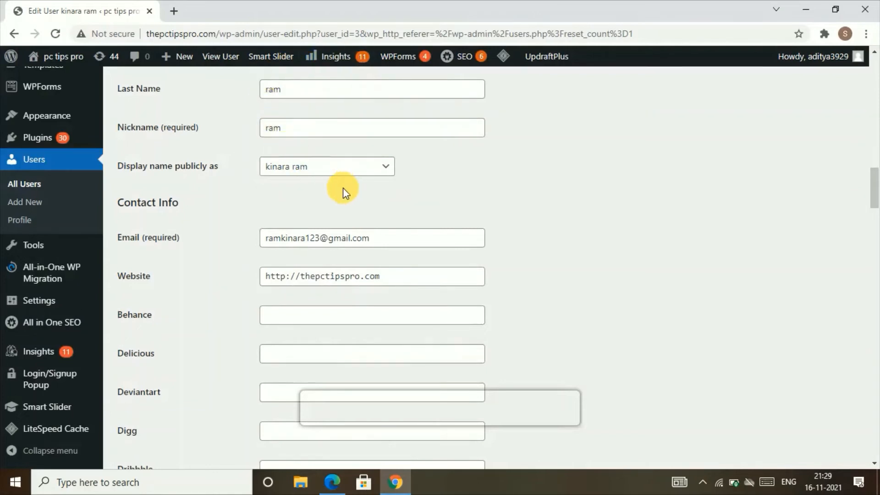
Change the user's Role dropdown from Author to Contributor and save with Update User
scroll(343, 189, down, 4)
scroll(343, 190, up, 3)
scroll(344, 188, down, 20)
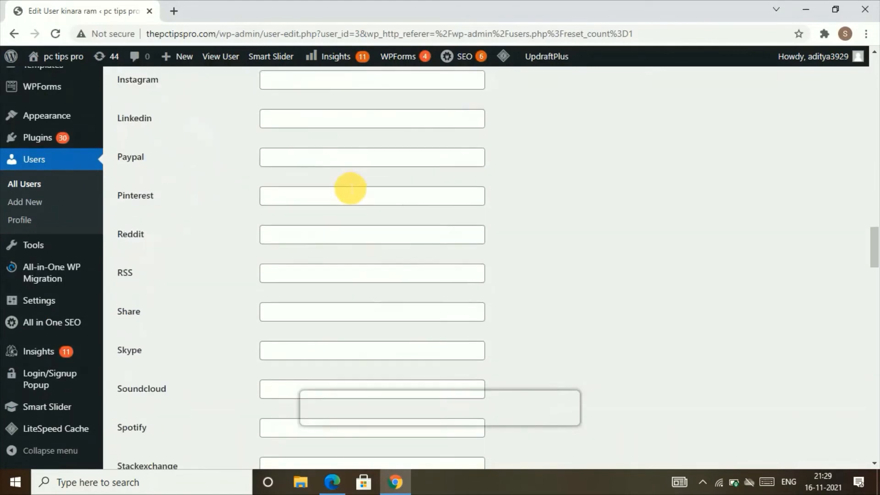
scroll(348, 188, up, 20)
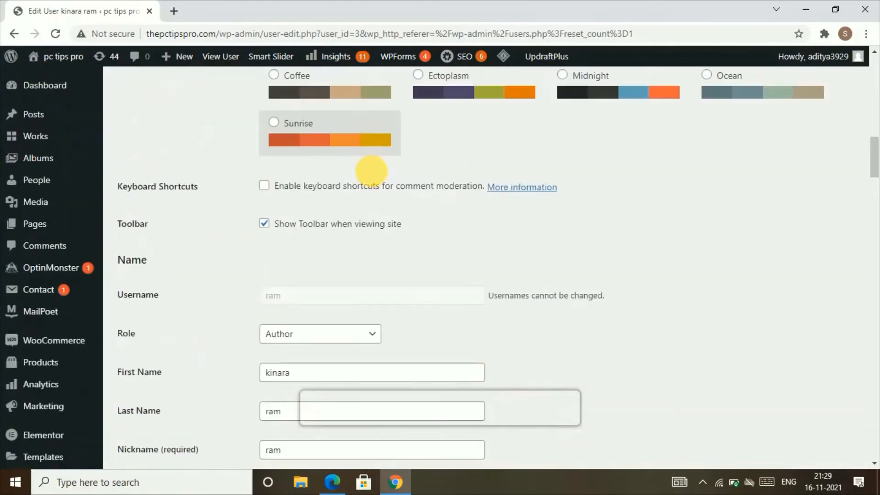
click(307, 335)
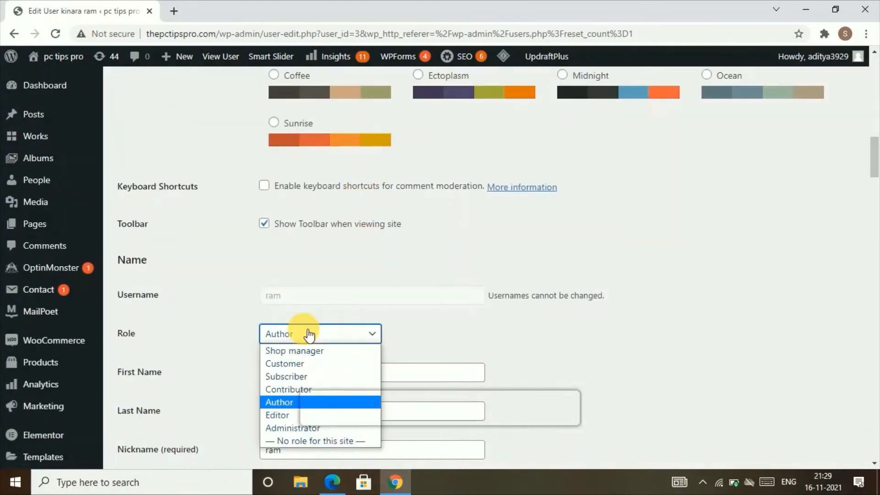
click(293, 390)
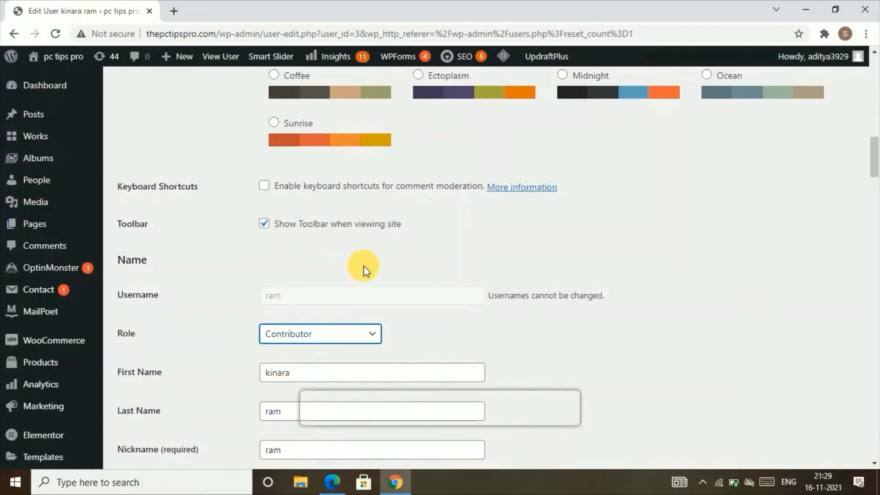
scroll(365, 259, down, 3)
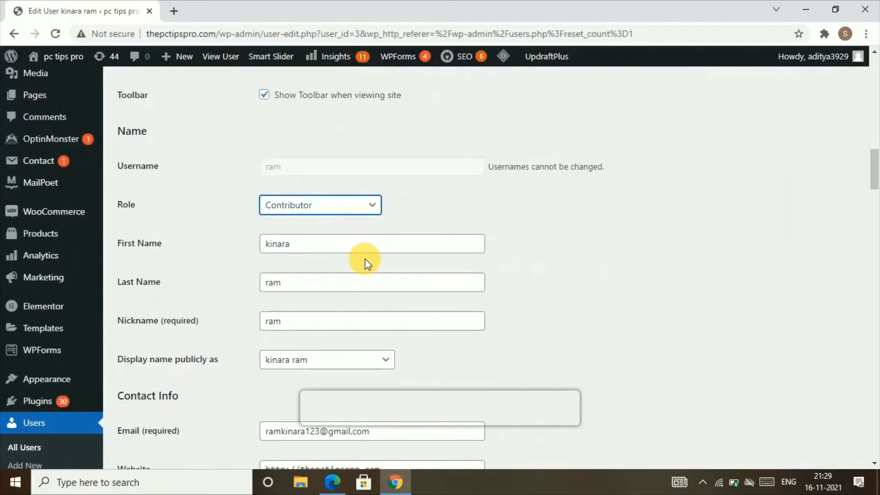
scroll(365, 258, down, 20)
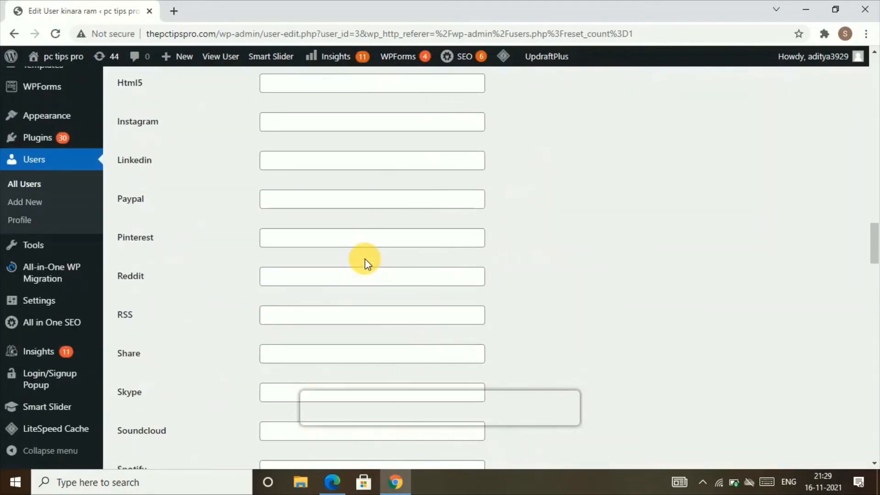
scroll(365, 259, down, 20)
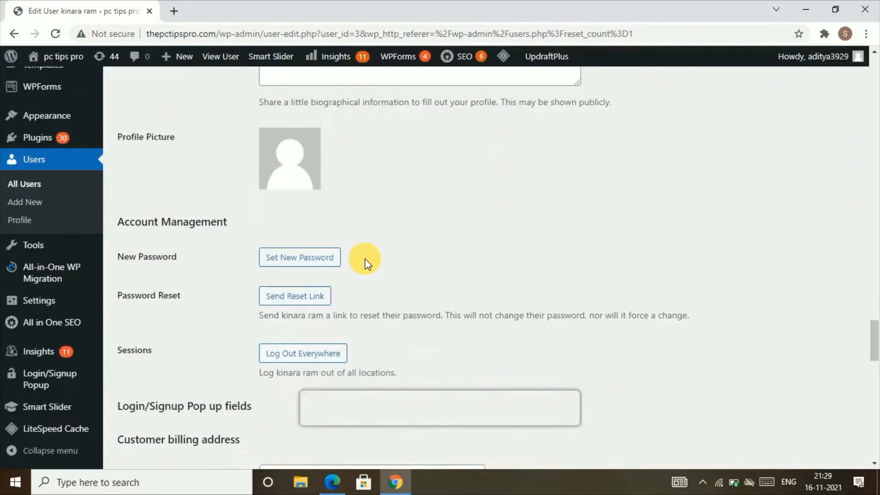
scroll(365, 259, down, 4)
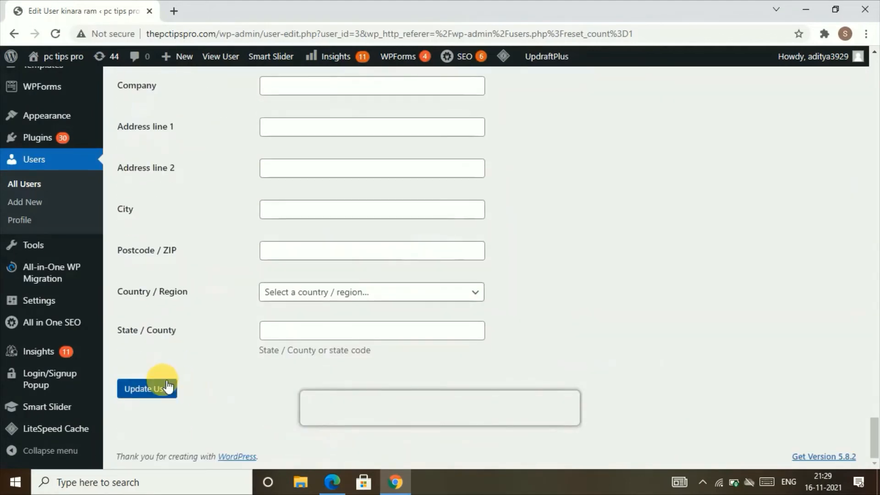
click(166, 388)
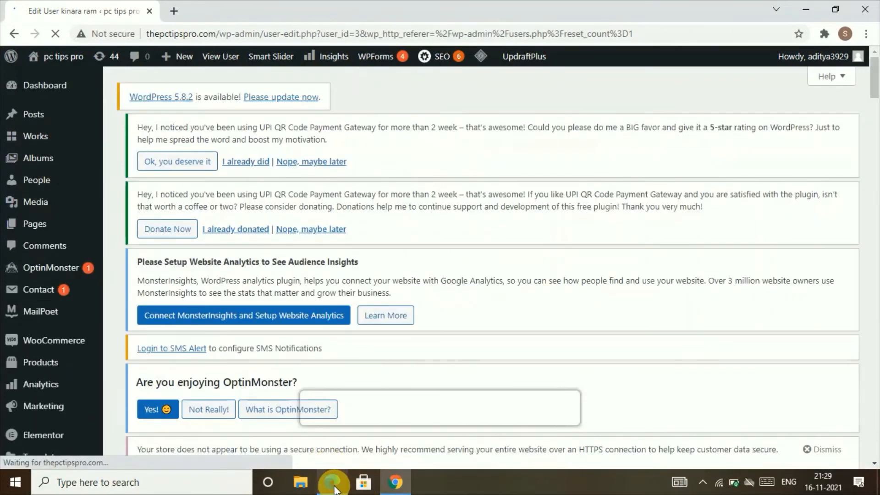
In Edge, load the login/ page and sign in as the Contributor with the pasted password
click(332, 481)
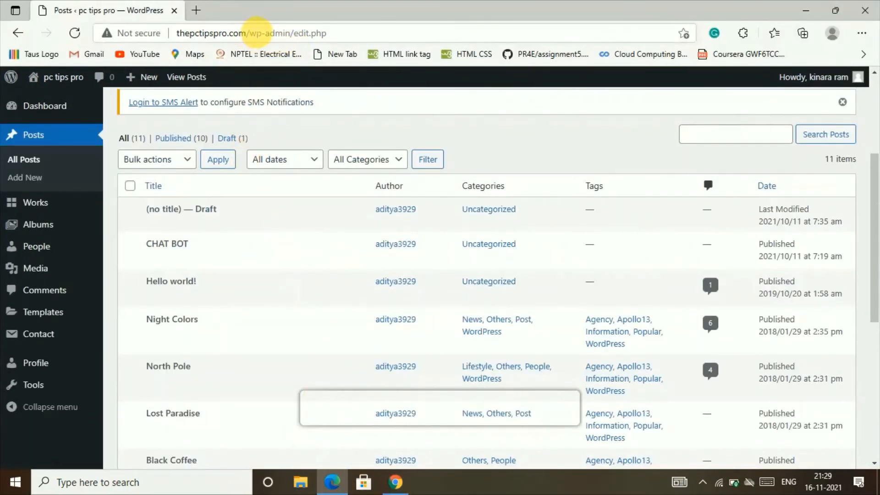
drag(250, 33, 357, 33)
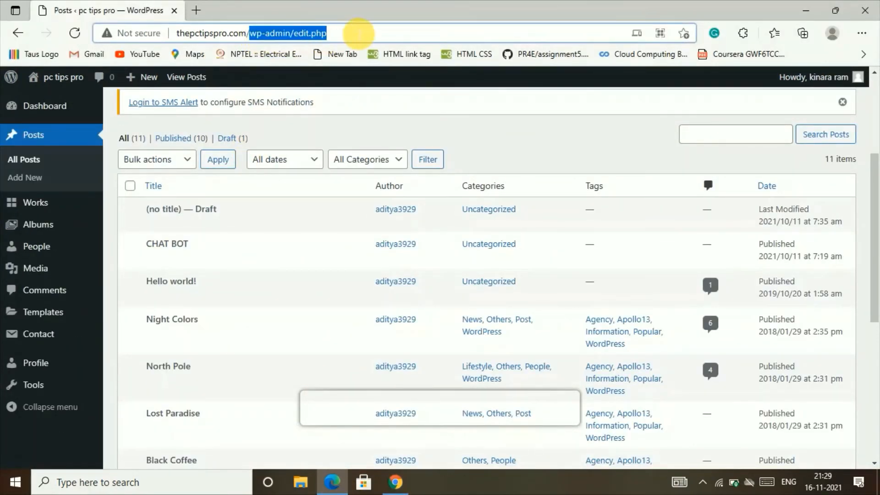
text(login/)
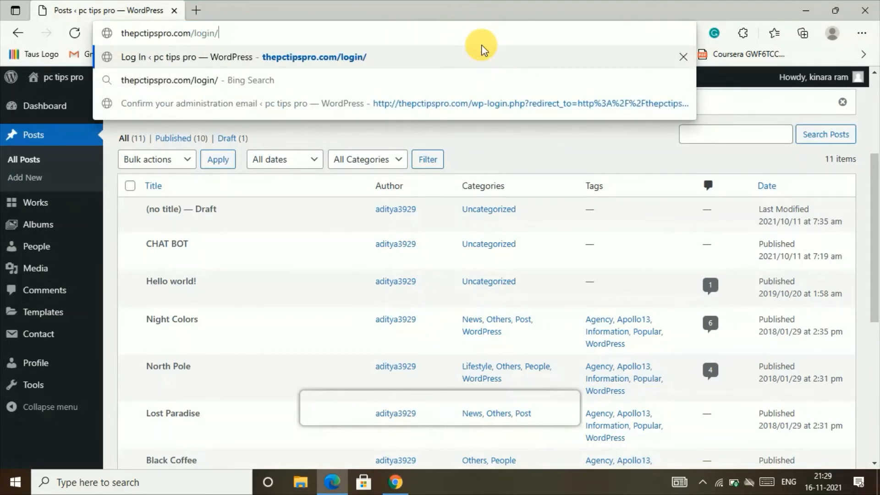
key(Return)
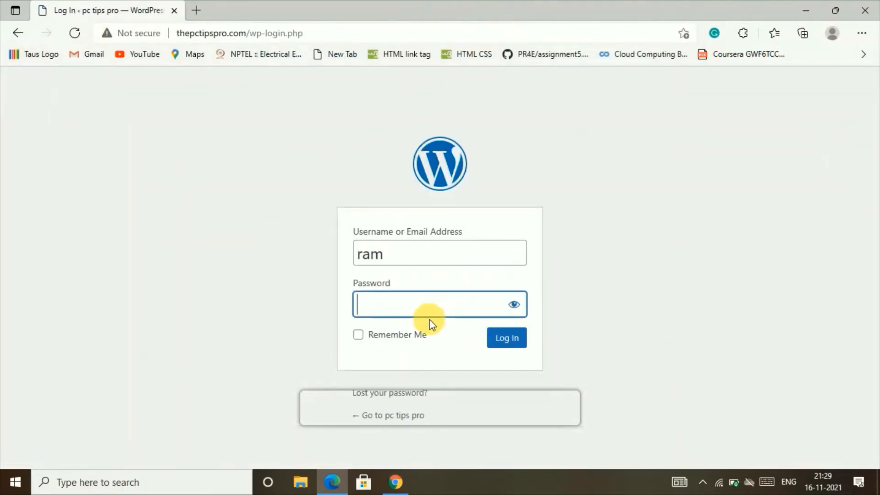
right_click(415, 307)
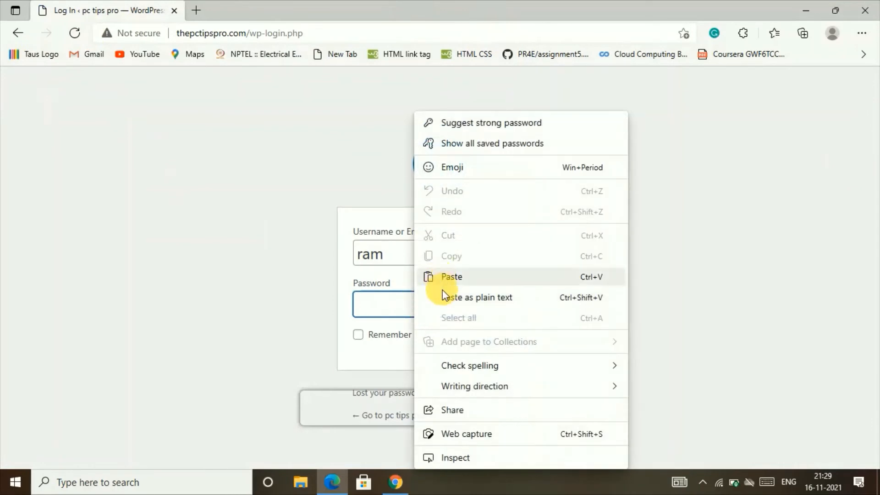
click(431, 279)
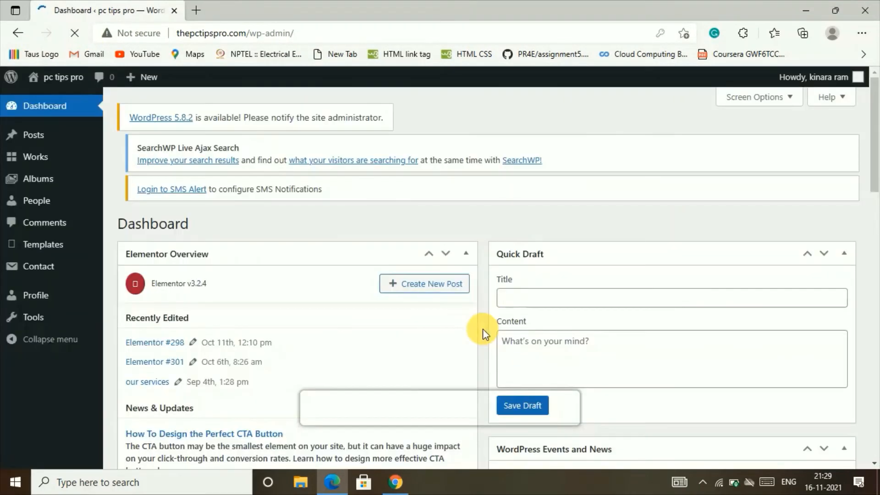
mouse_move(82, 183)
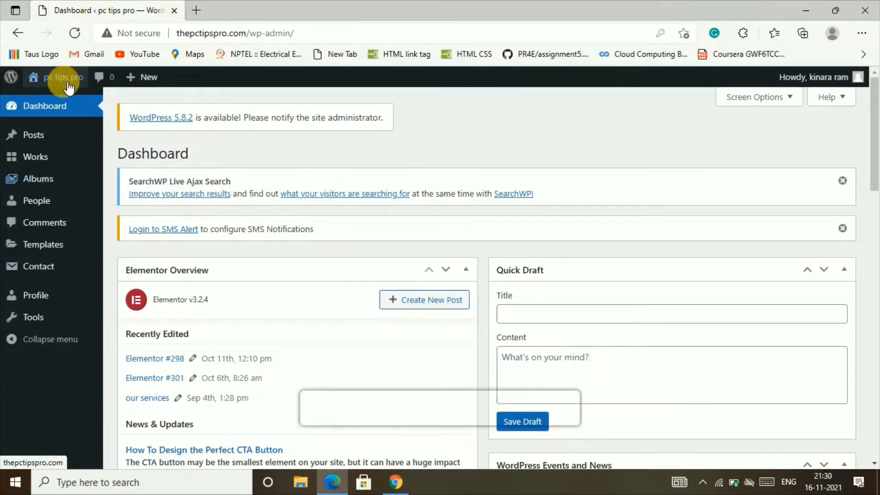
Add a new post from Posts and dismiss the block editor's welcome guide with Get started
click(41, 136)
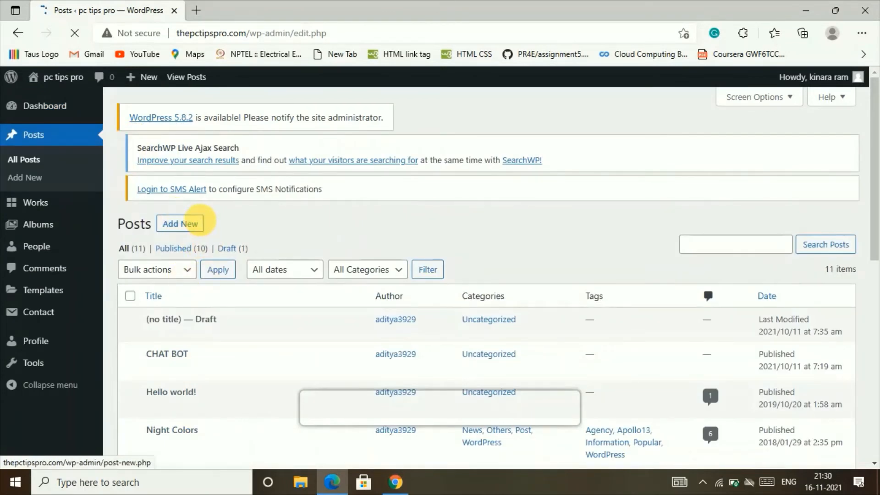
click(200, 225)
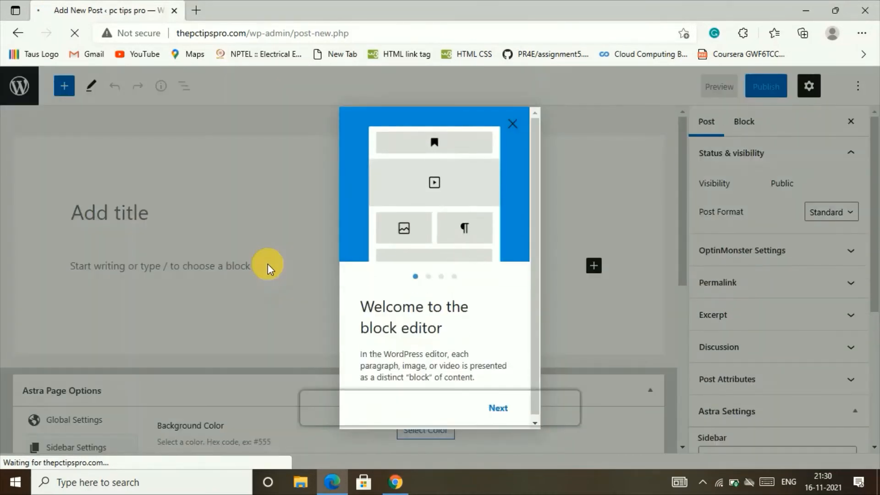
click(492, 408)
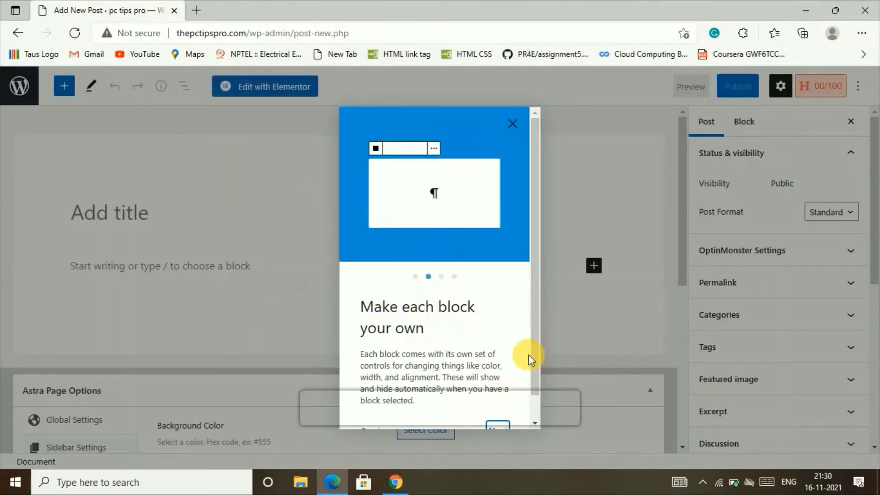
click(500, 429)
click(502, 417)
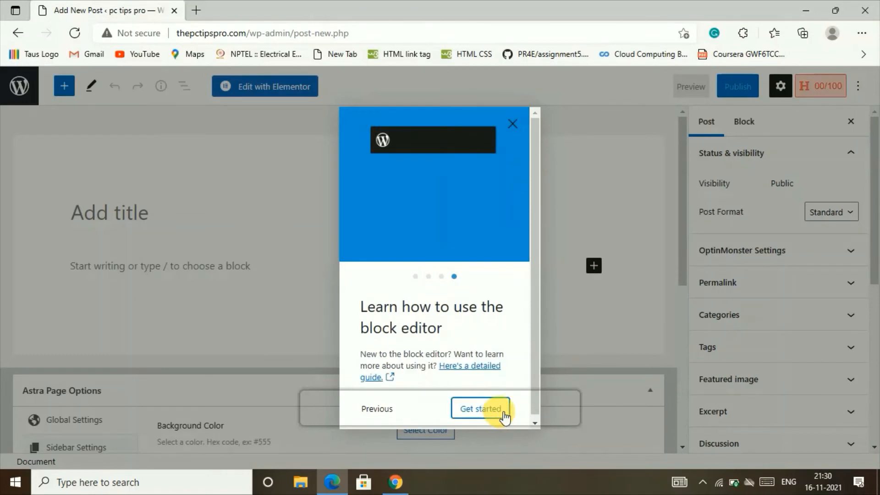
click(503, 415)
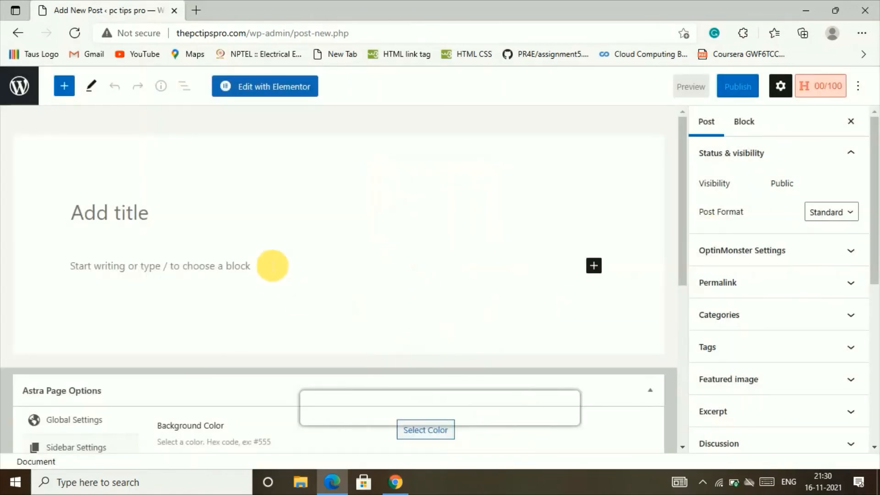
Write a post titled 'home' with the body text 'the home'
click(220, 277)
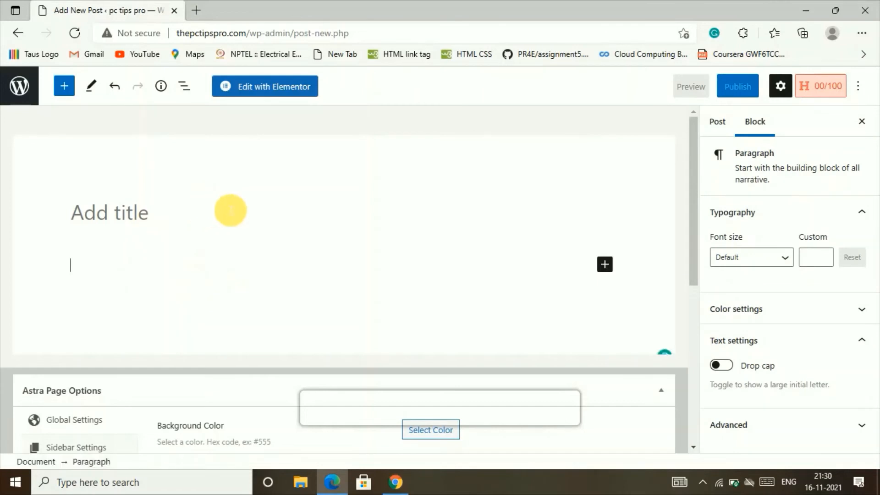
text(e)
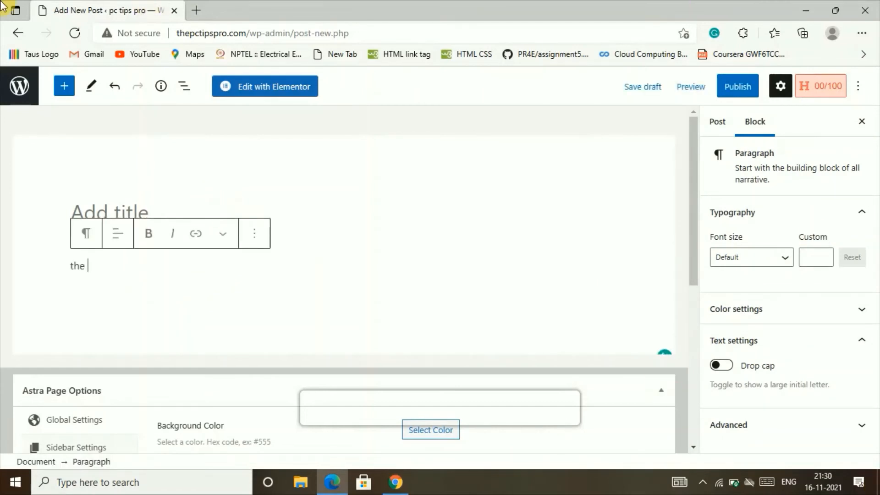
text( home)
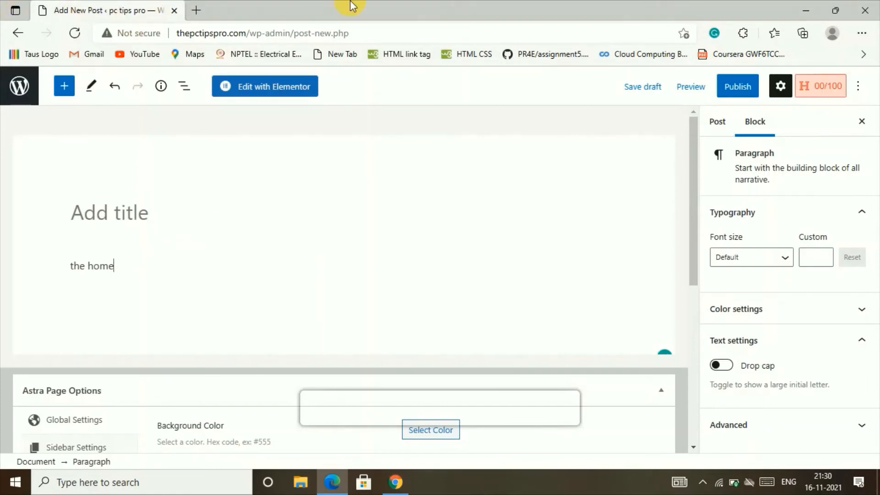
click(108, 211)
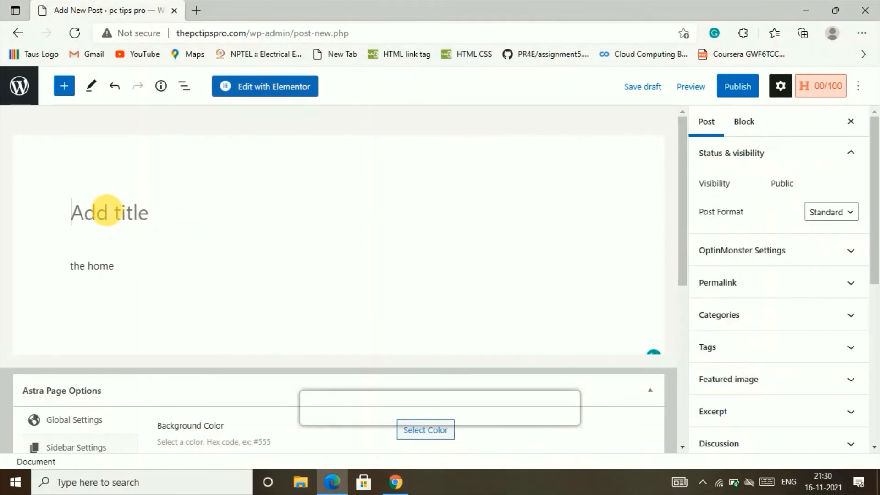
text(hom)
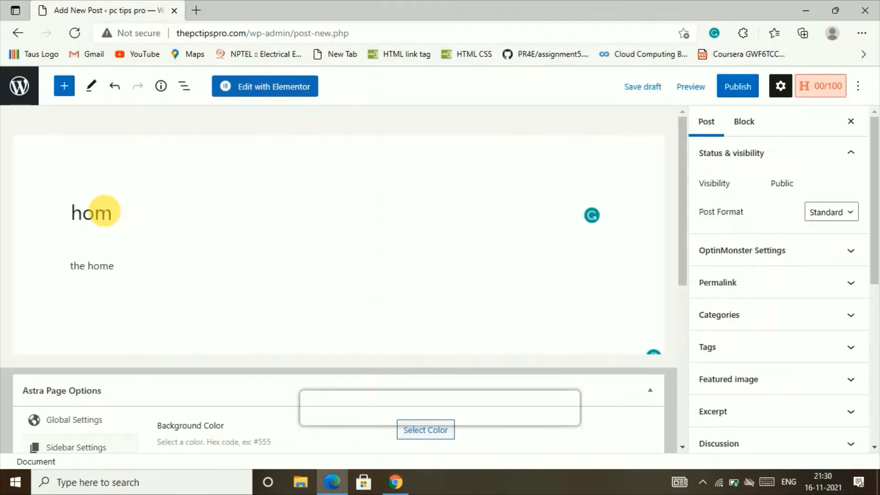
text(e)
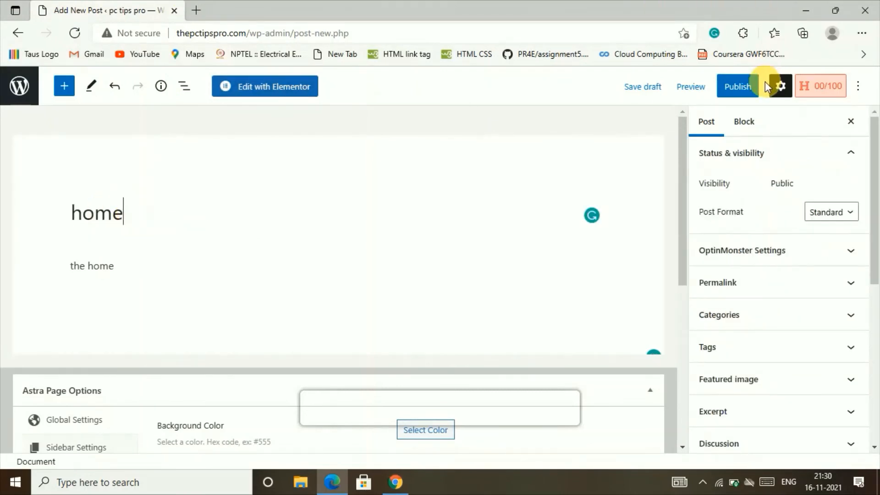
Submit the 'home' post for review and go back to the Posts list
click(747, 94)
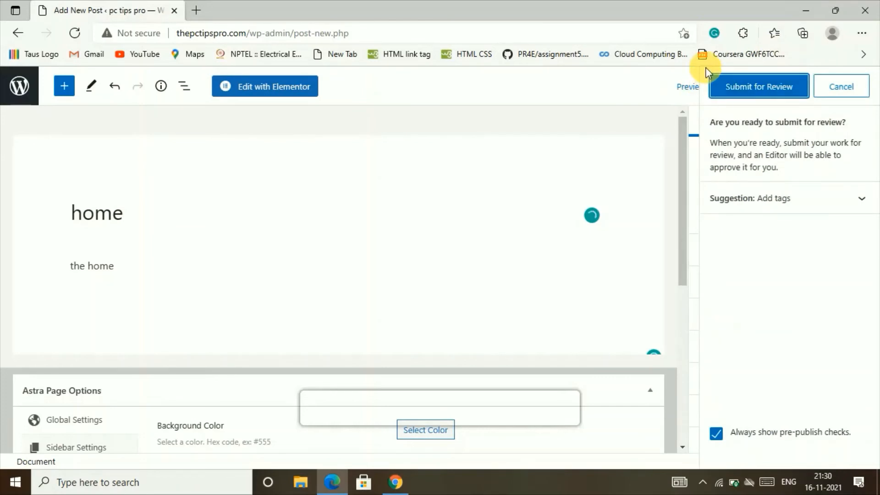
click(717, 84)
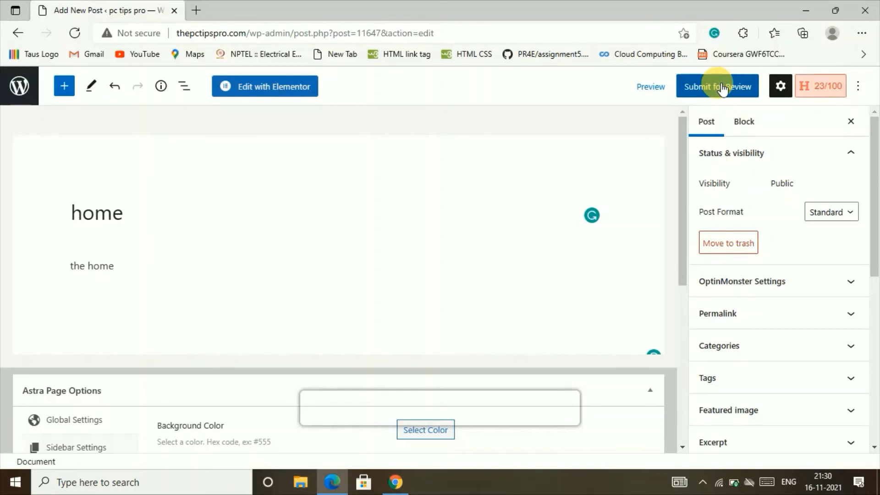
click(722, 89)
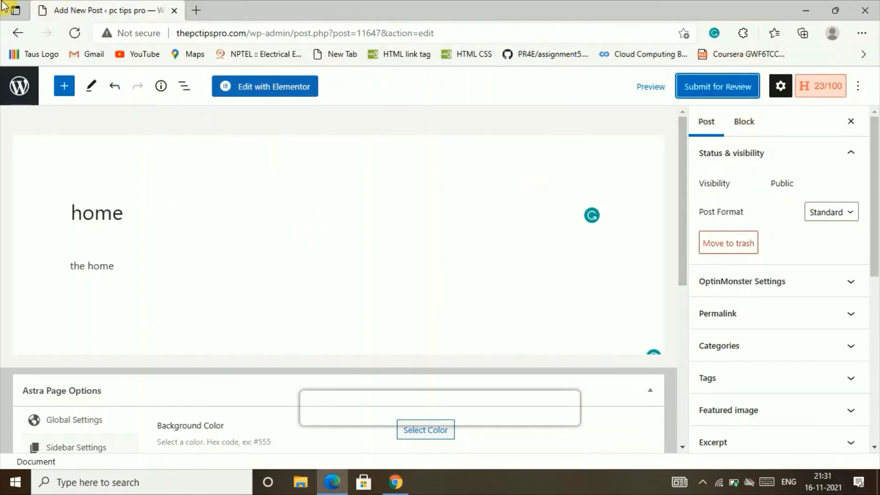
click(17, 32)
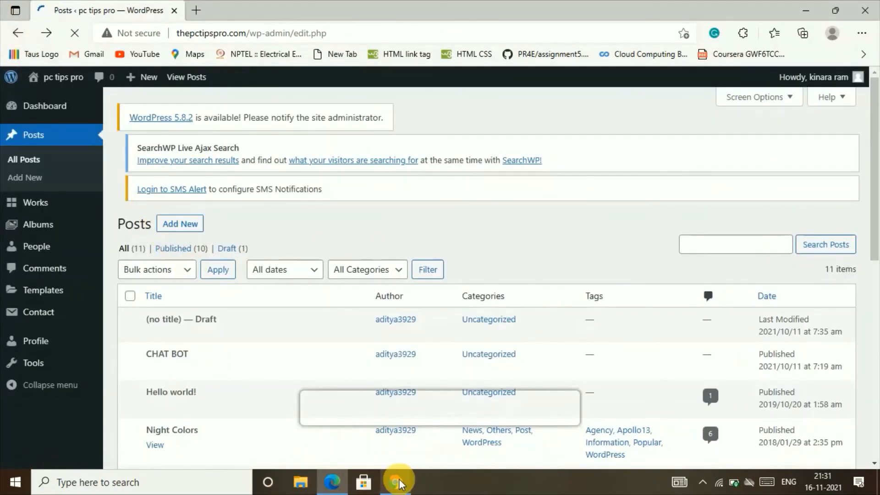
Switch to the admin's Chrome window and scroll through the contributor's Edit User page
click(396, 483)
scroll(146, 306, down, 7)
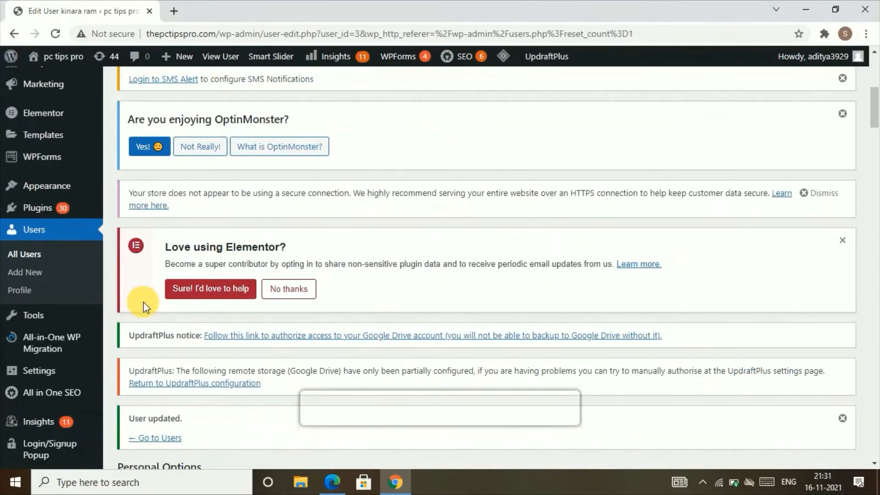
scroll(143, 305, down, 1)
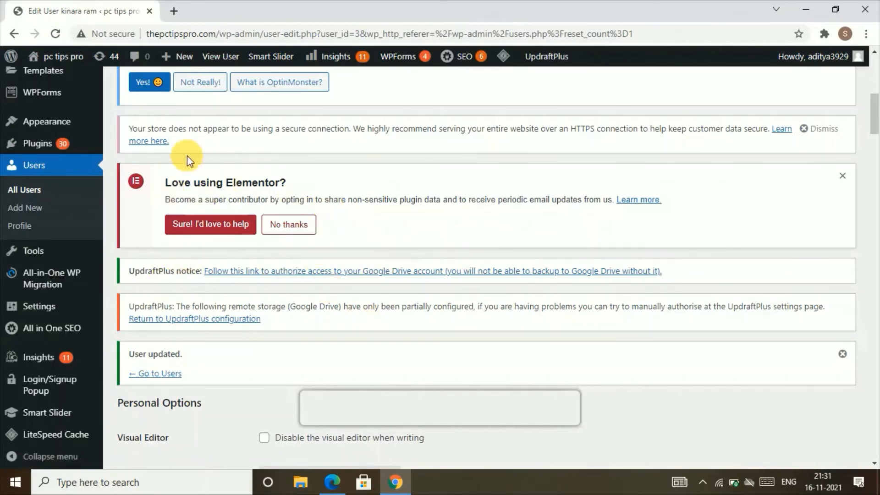
scroll(187, 155, down, 4)
mouse_move(50, 269)
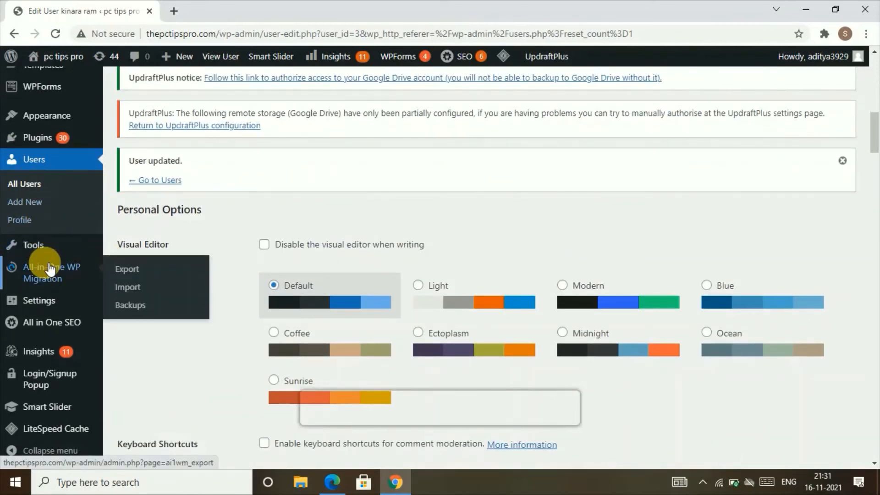
scroll(54, 236, up, 8)
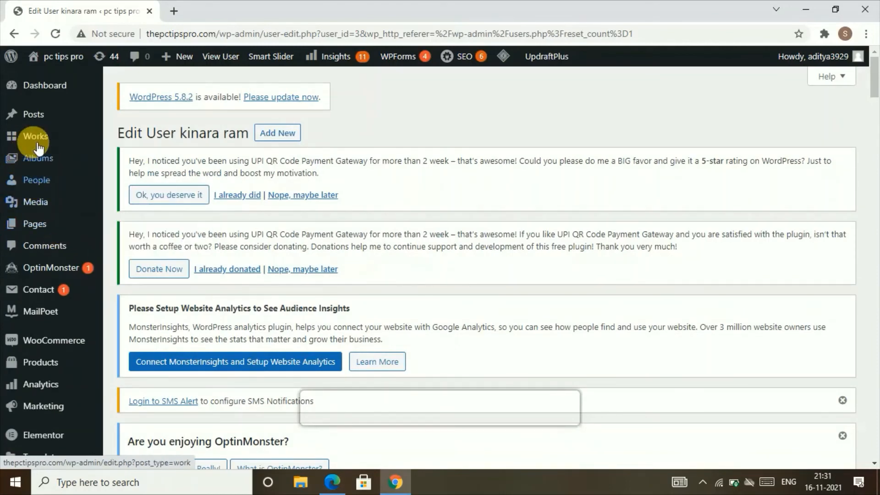
Check the admin Posts list shows 'home' as Pending, then go to Users > All Users
click(181, 139)
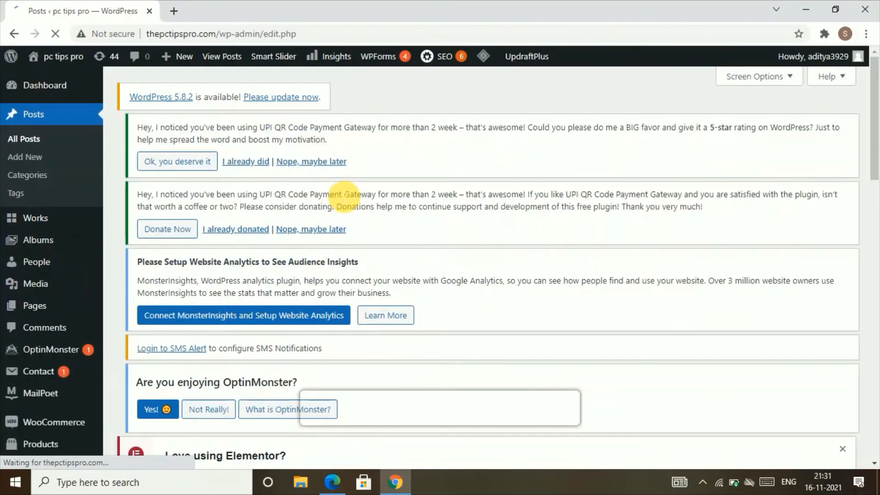
scroll(344, 196, down, 1)
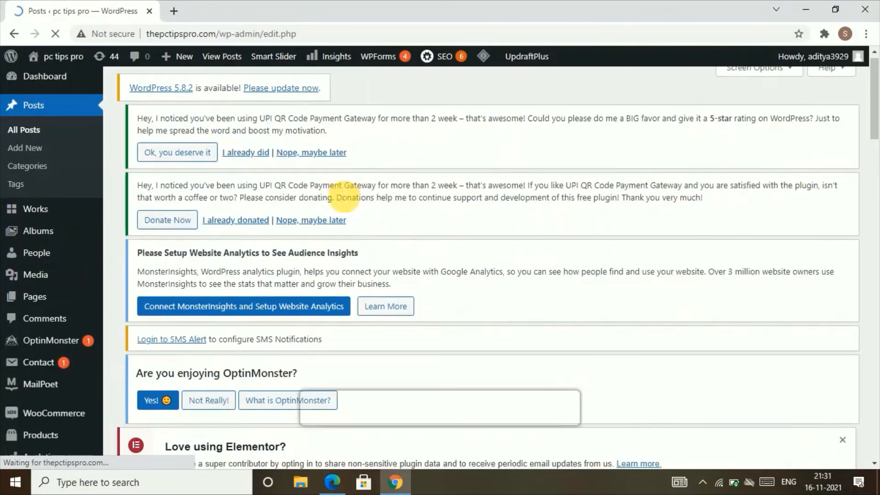
scroll(343, 196, down, 10)
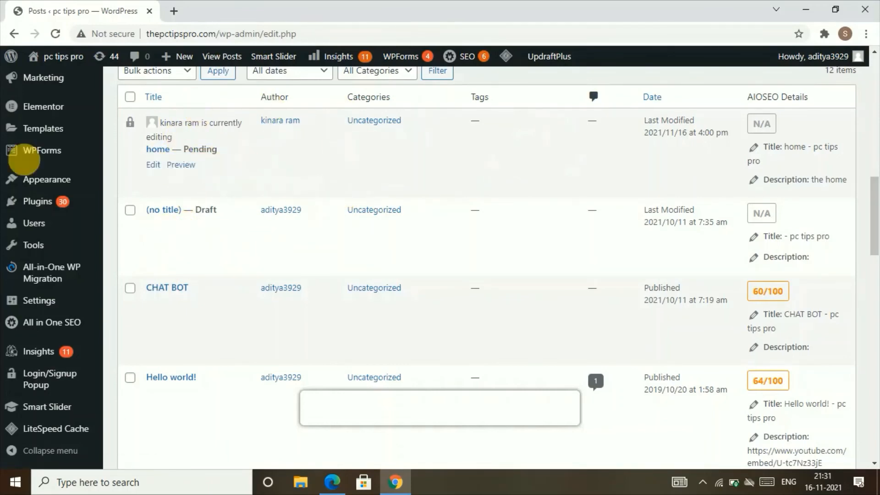
scroll(59, 229, down, 5)
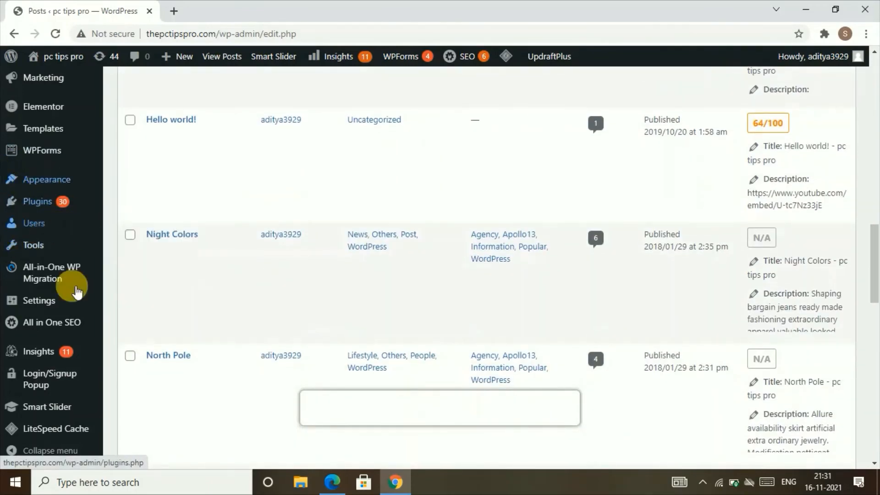
mouse_move(35, 226)
click(140, 232)
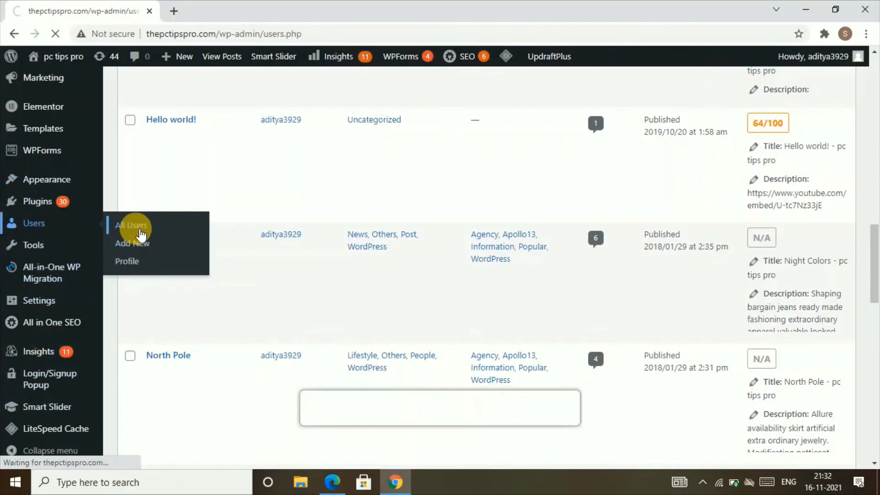